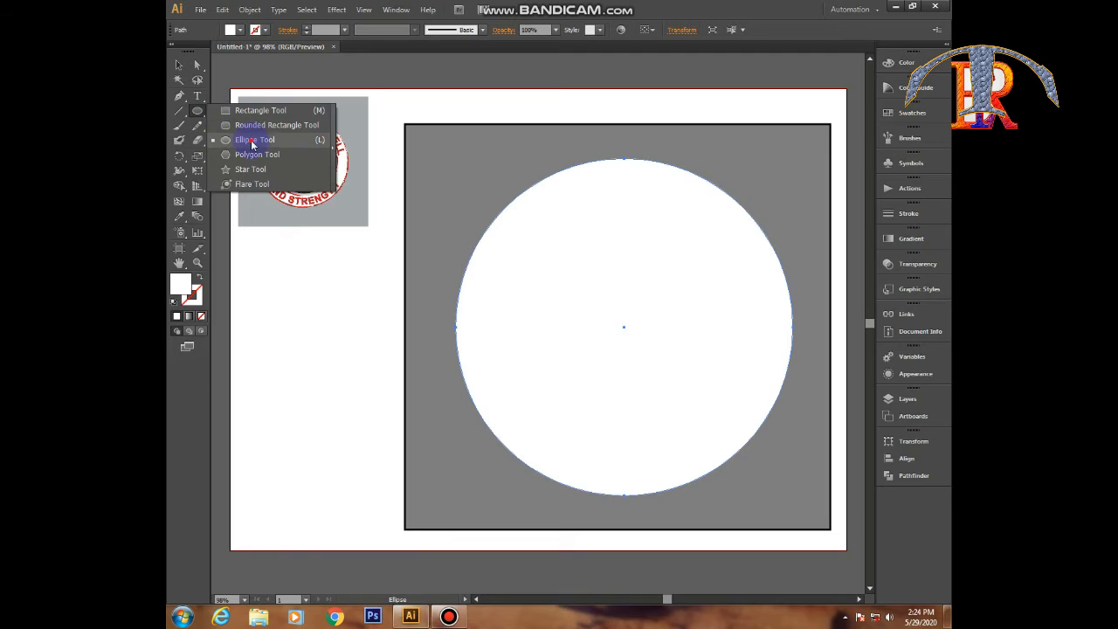
# - Draw a smaller white circle centred inside the large white circle and shift the grey background square slightly to the right
pyautogui.click(250, 140)
pyautogui.moveTo(624, 199); pyautogui.dragTo(636, 459)
pyautogui.press('shift')
pyautogui.click(180, 65)
pyautogui.moveTo(721, 320); pyautogui.dragTo(632, 320)
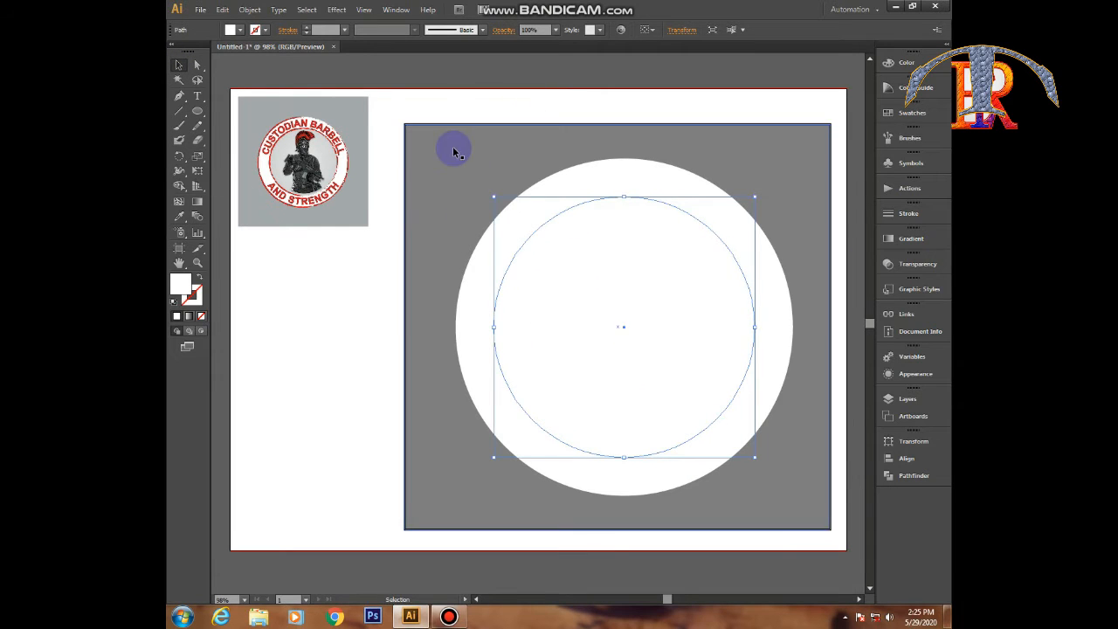
pyautogui.moveTo(434, 151)
pyautogui.mouseDown()
pyautogui.moveTo(596, 250)
pyautogui.moveTo(451, 159)
pyautogui.mouseUp()
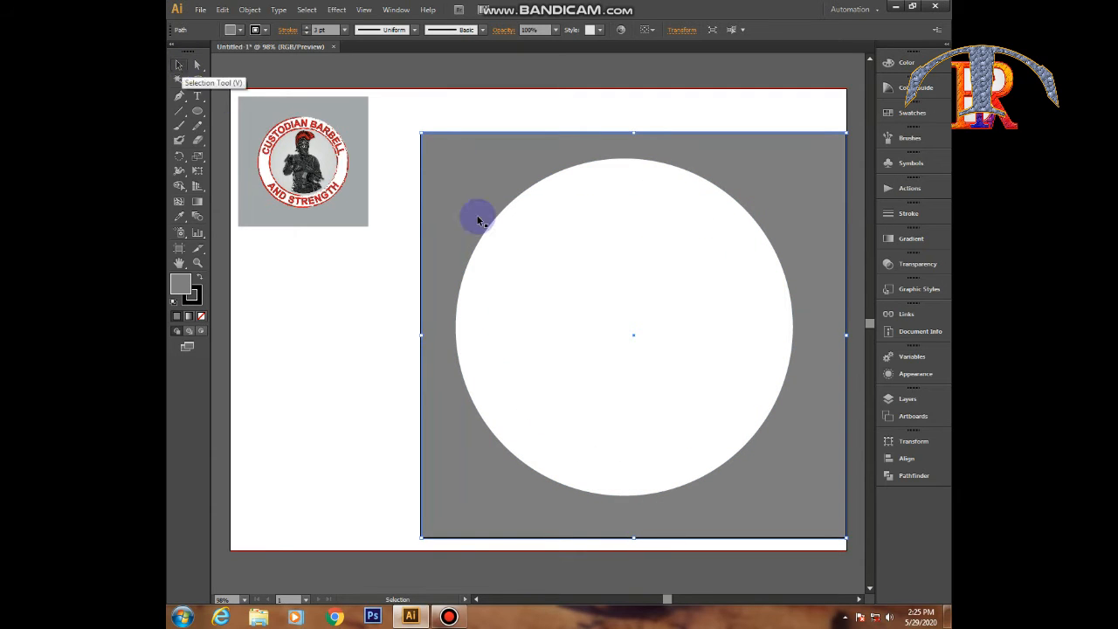
pyautogui.moveTo(487, 166)
pyautogui.mouseDown()
pyautogui.moveTo(550, 216)
pyautogui.moveTo(478, 154)
pyautogui.mouseUp()
# - Select both white circles and align them to each other on their vertical centres
pyautogui.click(699, 291)
pyautogui.keyDown('shift'); pyautogui.click(618, 181); pyautogui.keyUp('shift')
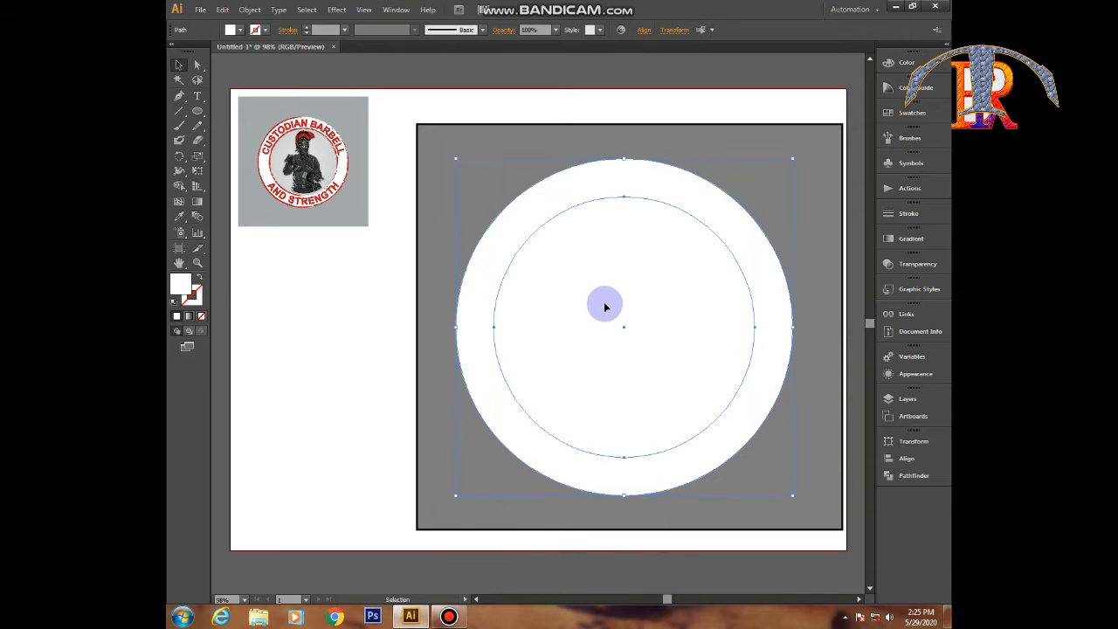
pyautogui.click(901, 458)
pyautogui.click(865, 461)
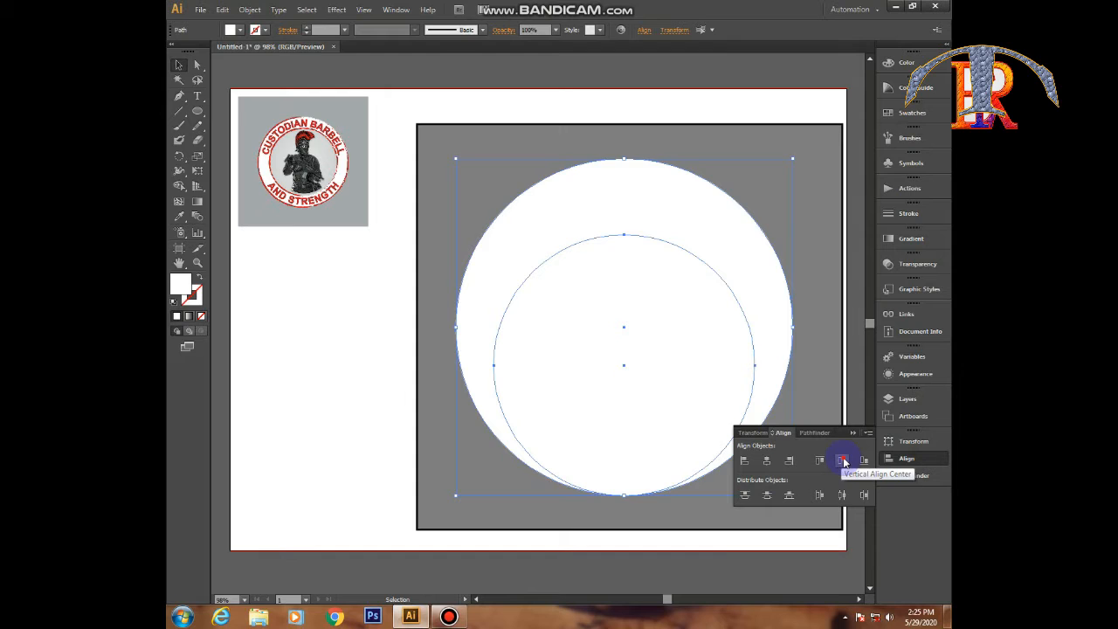
pyautogui.click(843, 461)
pyautogui.click(853, 434)
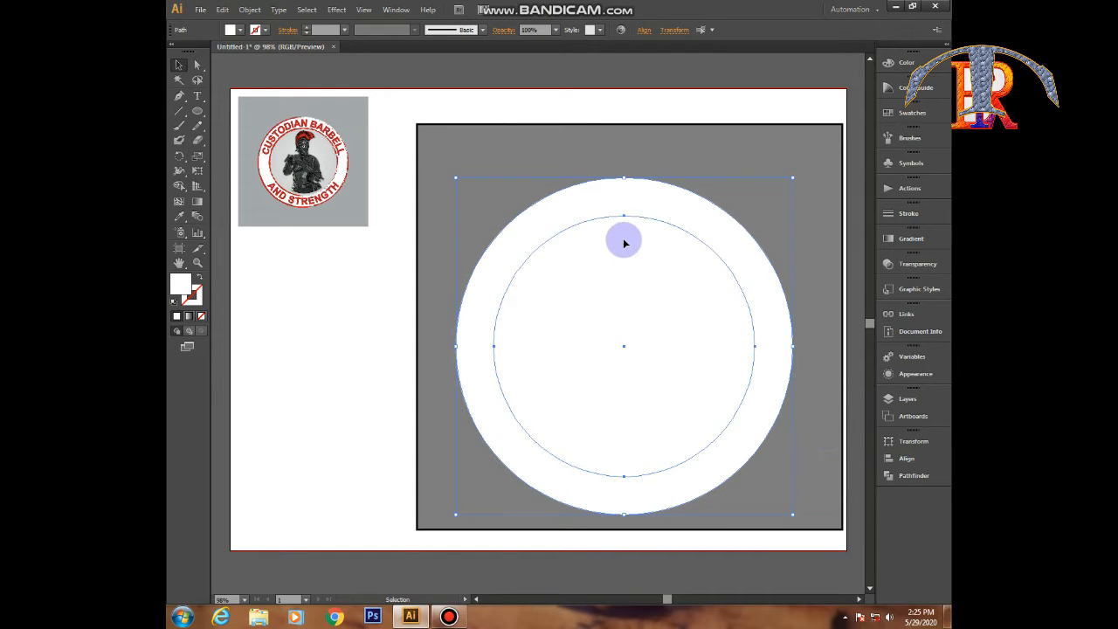
# - Subtract the small front circle from the large circle to form a ring
pyautogui.click(908, 475)
pyautogui.click(767, 461)
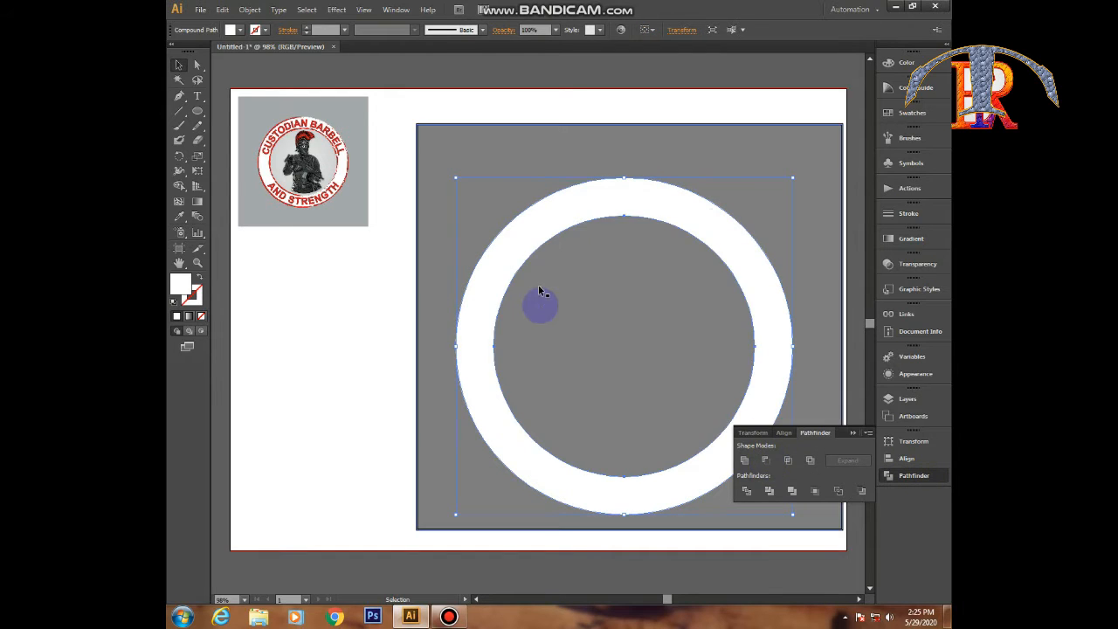
pyautogui.click(853, 433)
# - Give the white ring an RGB Red stroke with a weight of 5 pt
pyautogui.click(267, 30)
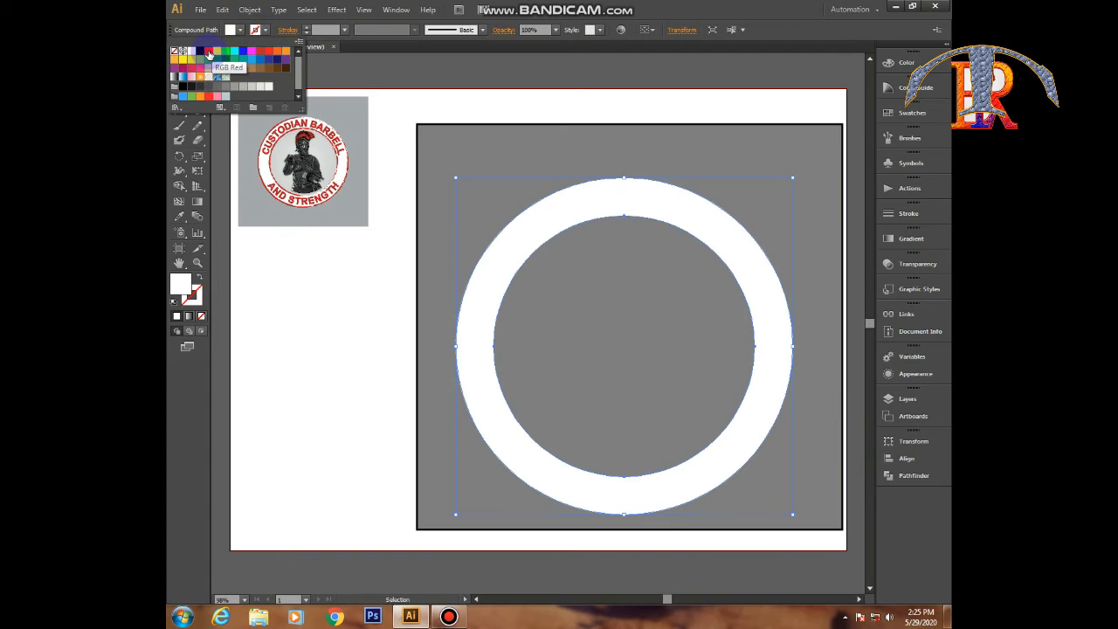
pyautogui.click(208, 50)
pyautogui.write('3')
pyautogui.press('Return')
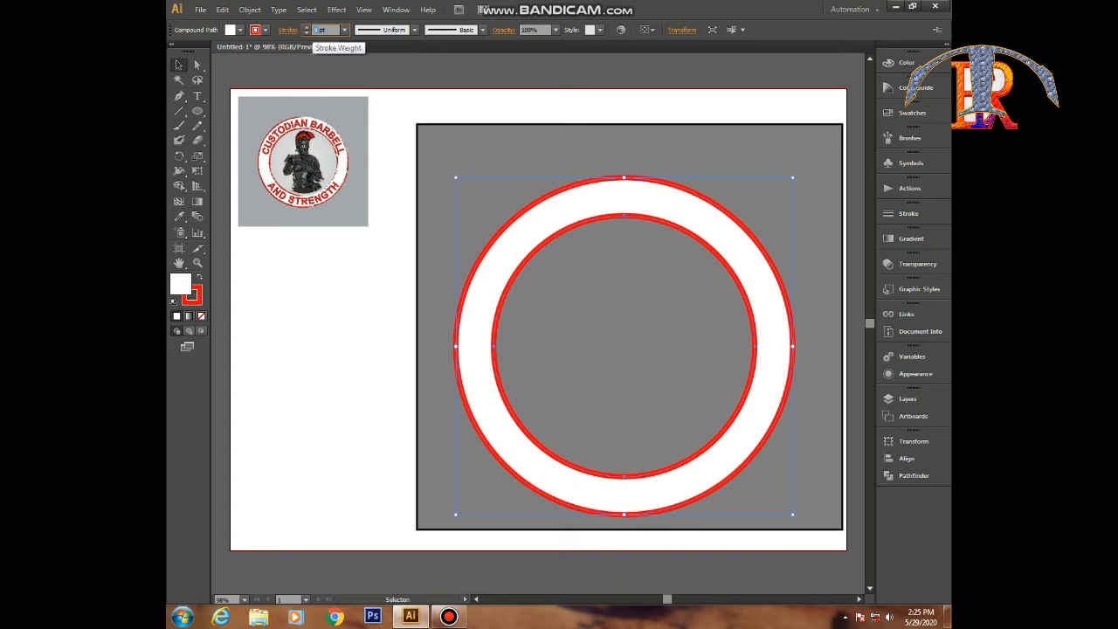
pyautogui.press('Return')
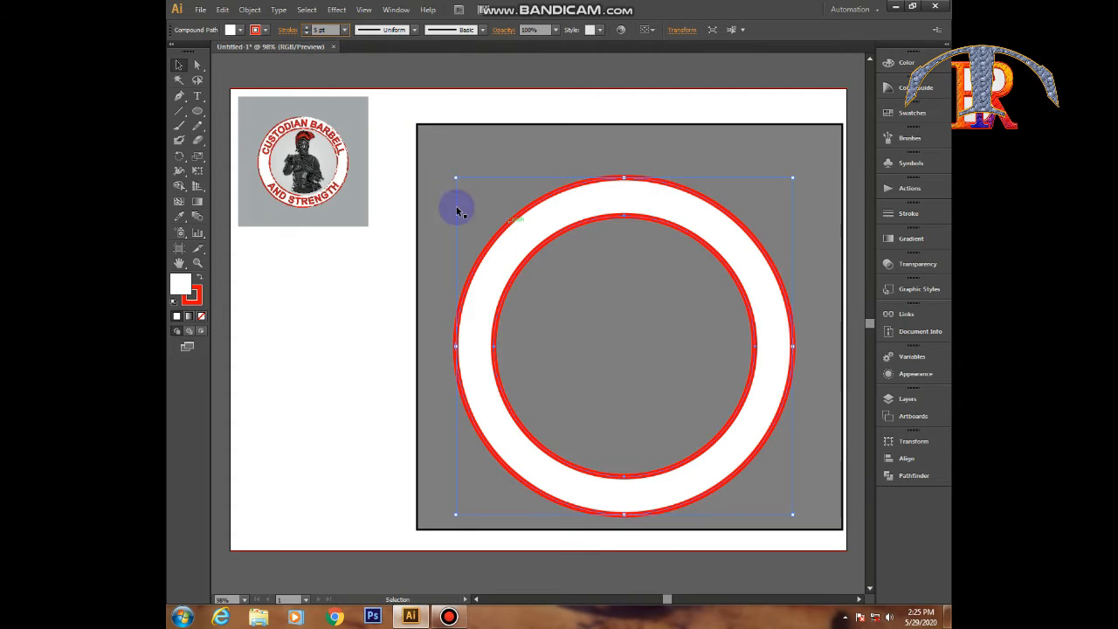
pyautogui.click(456, 211)
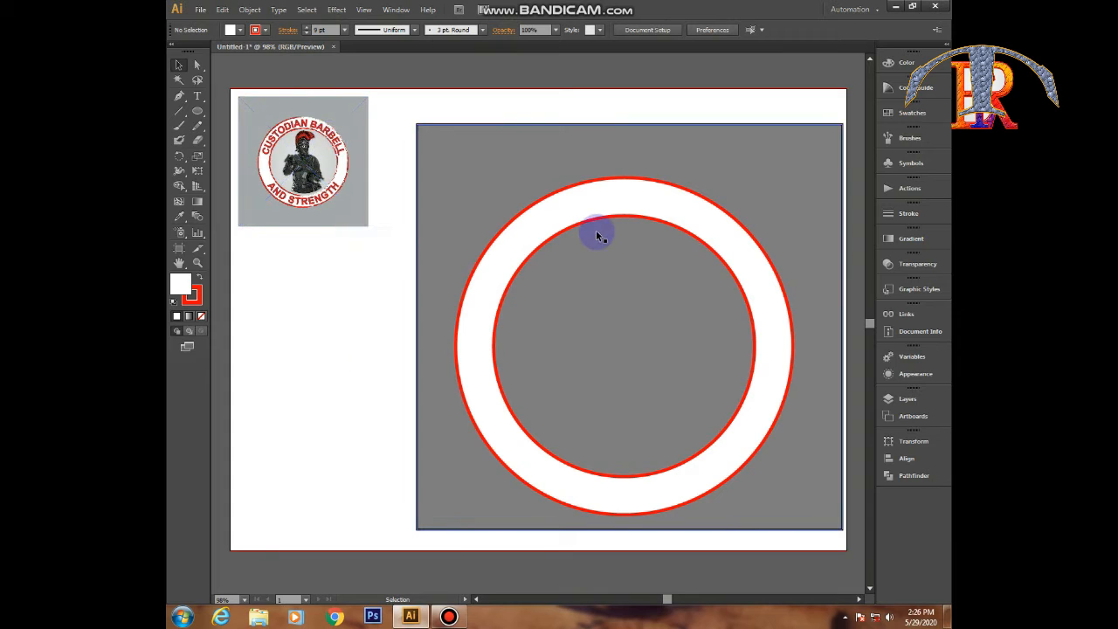
# - Add the text "CUSTODIAN BARBELL" beside the ring and fill it with RGB Red
pyautogui.click(198, 96)
pyautogui.click(292, 325)
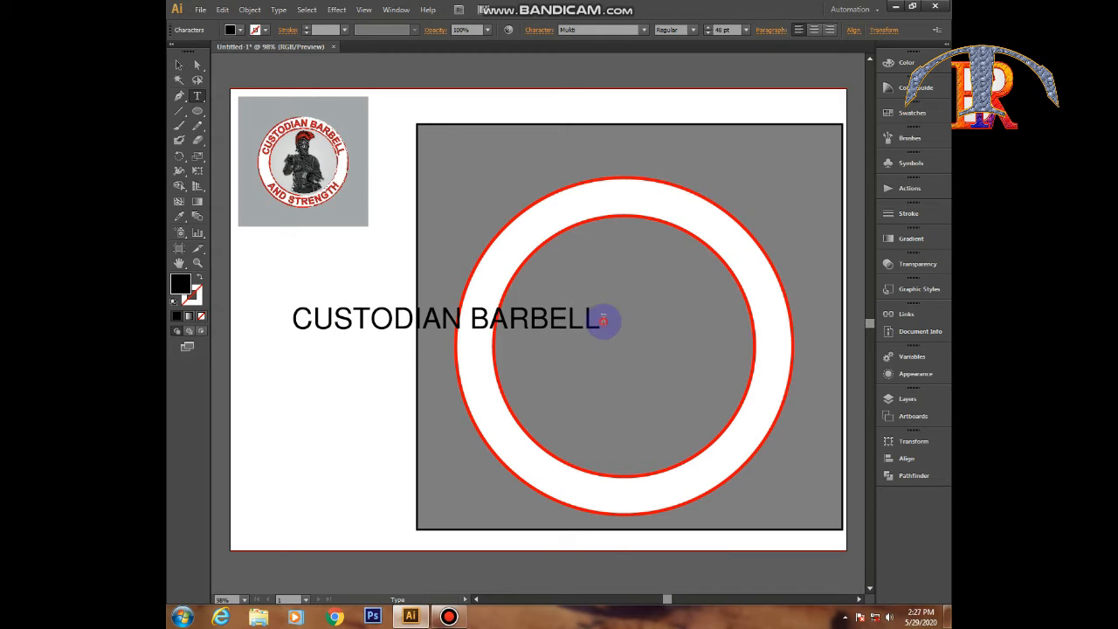
pyautogui.moveTo(601, 319); pyautogui.dragTo(274, 332)
pyautogui.moveTo(612, 323); pyautogui.dragTo(273, 310)
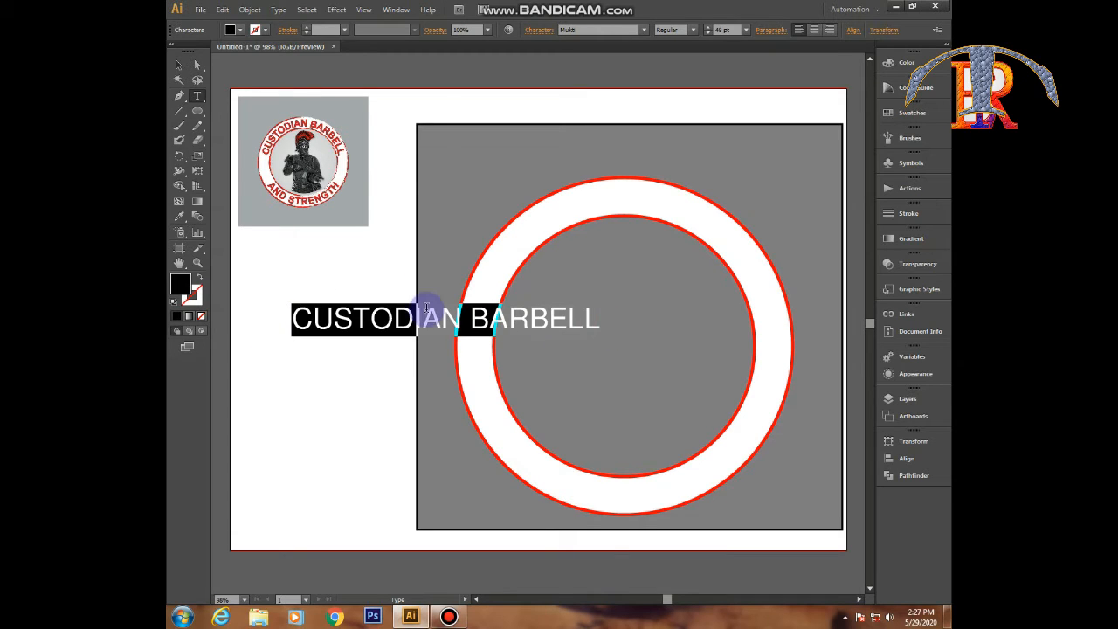
pyautogui.moveTo(603, 319); pyautogui.dragTo(295, 299)
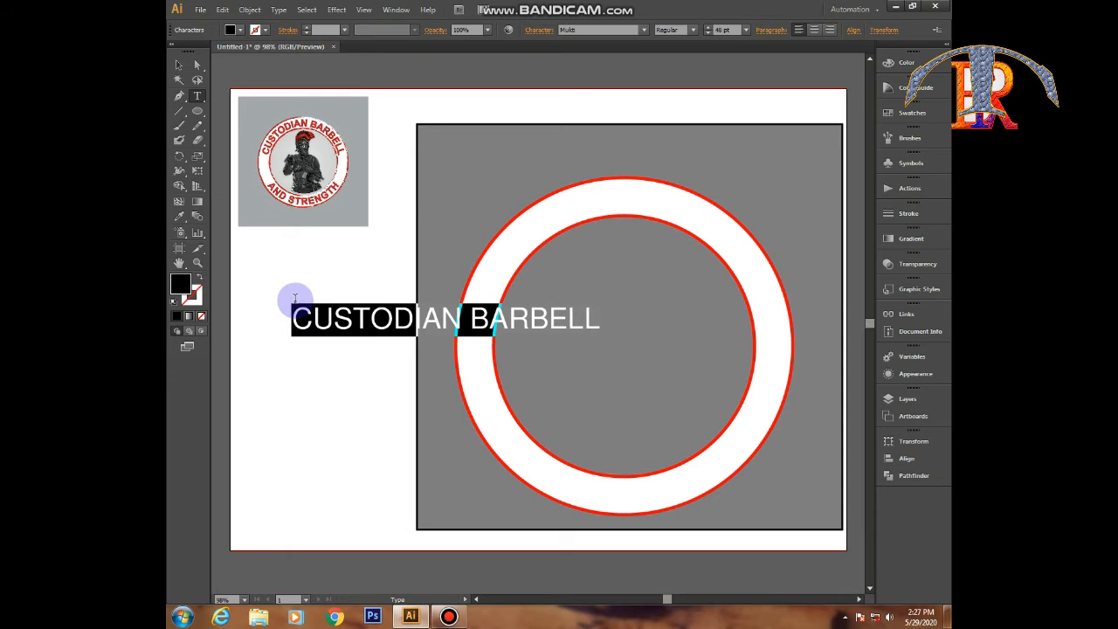
pyautogui.click(242, 31)
pyautogui.click(207, 51)
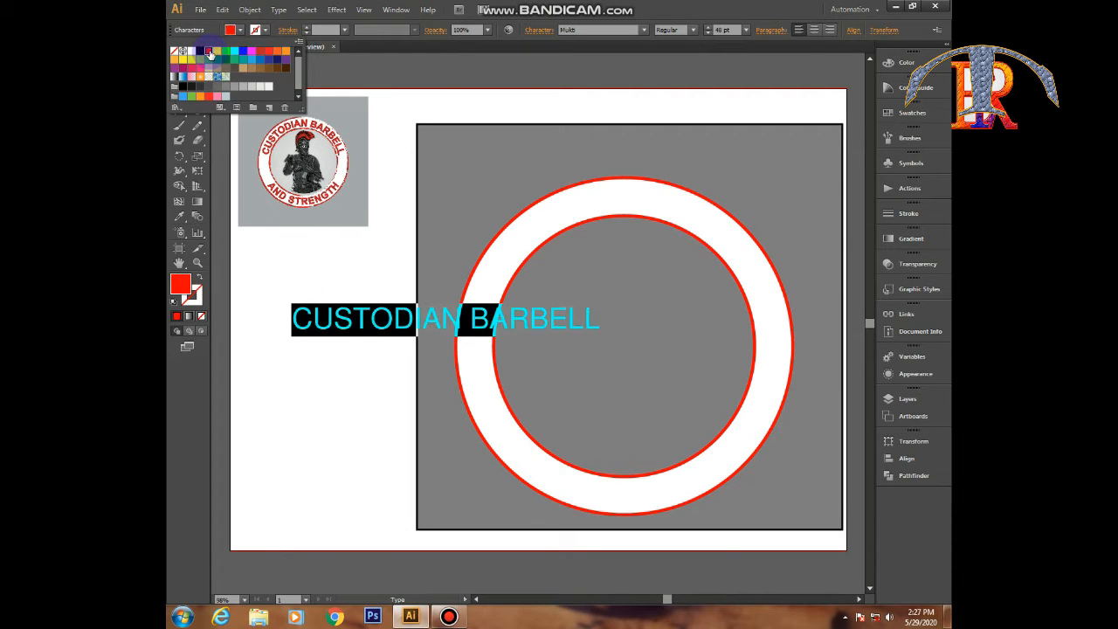
pyautogui.click(299, 258)
pyautogui.click(365, 320)
pyautogui.click(179, 65)
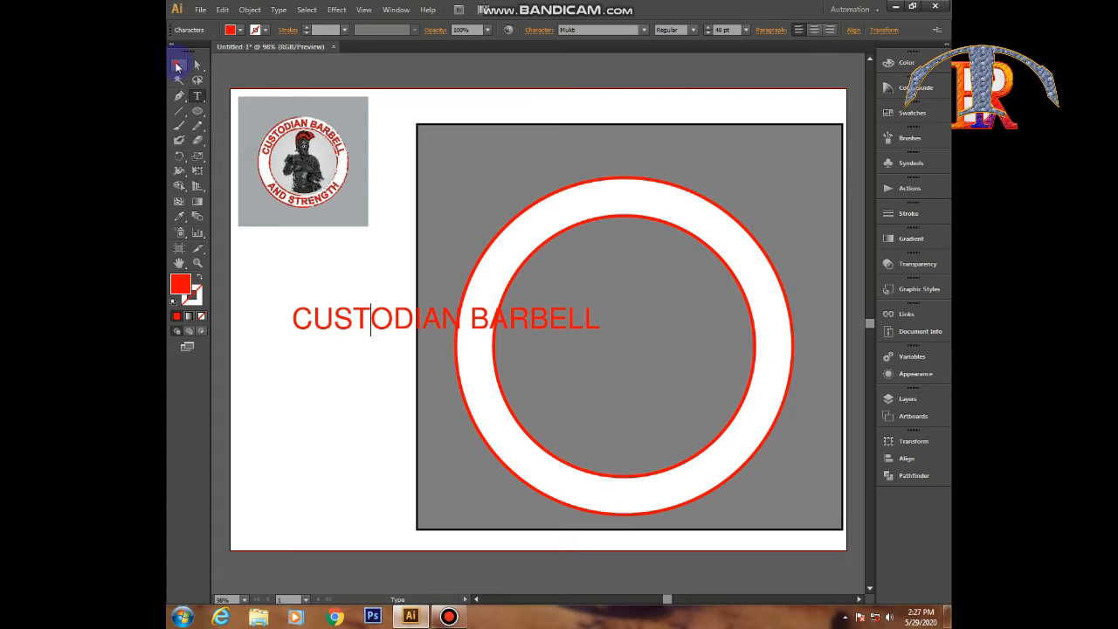
# - Start an Envelope Distort warp on the CUSTODIAN BARBELL text with the horizontal Arc style and preview enabled
pyautogui.click(379, 320)
pyautogui.click(248, 12)
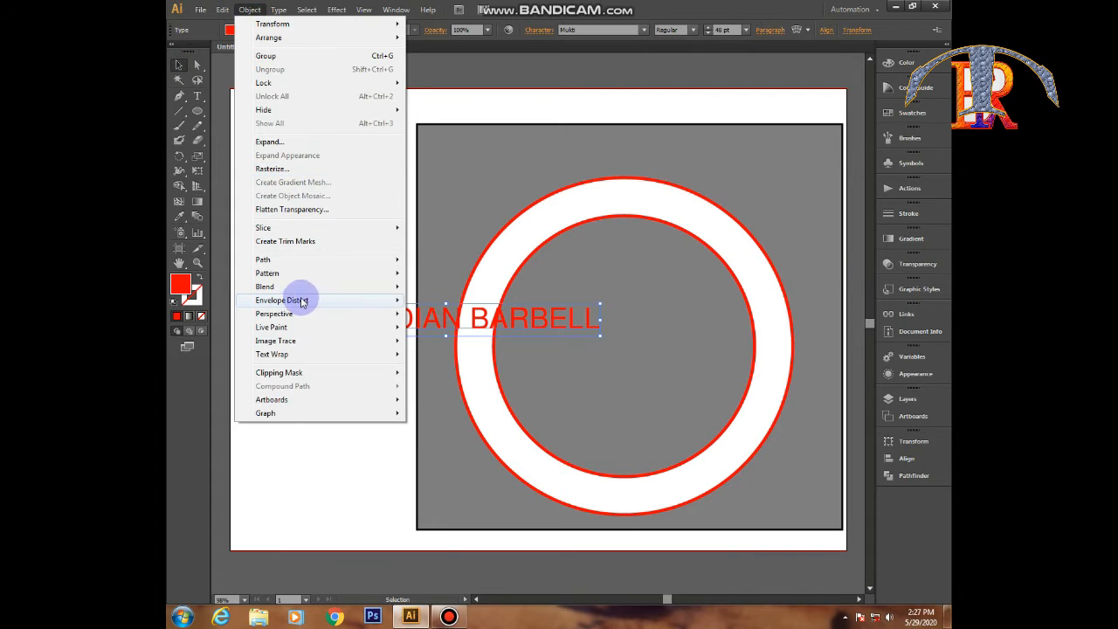
pyautogui.moveTo(294, 295)
pyautogui.click(467, 296)
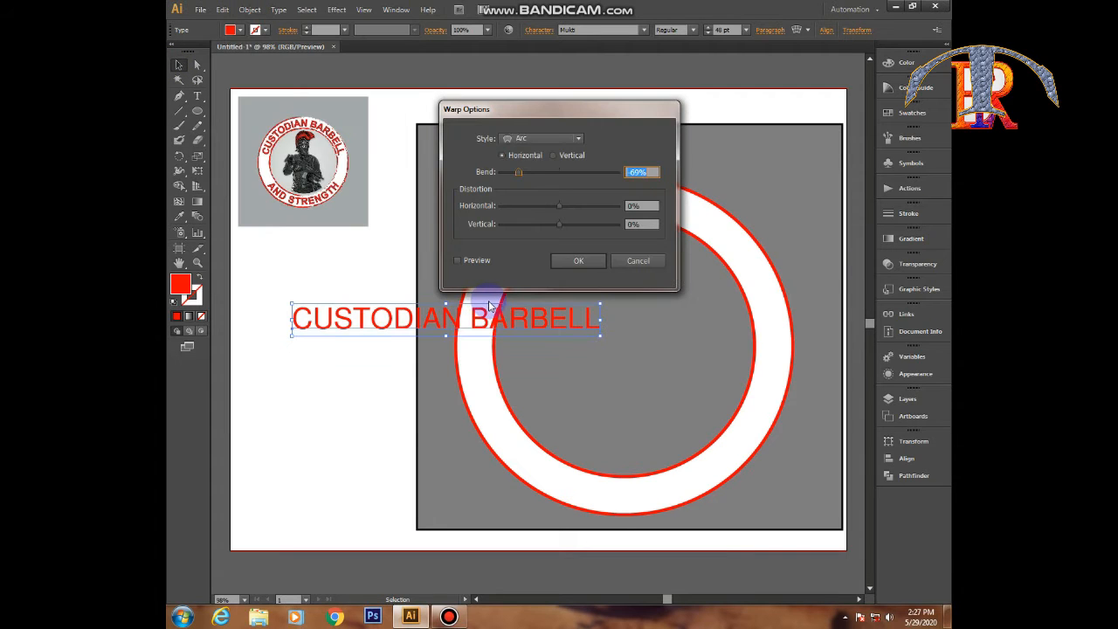
pyautogui.click(576, 139)
pyautogui.click(630, 174)
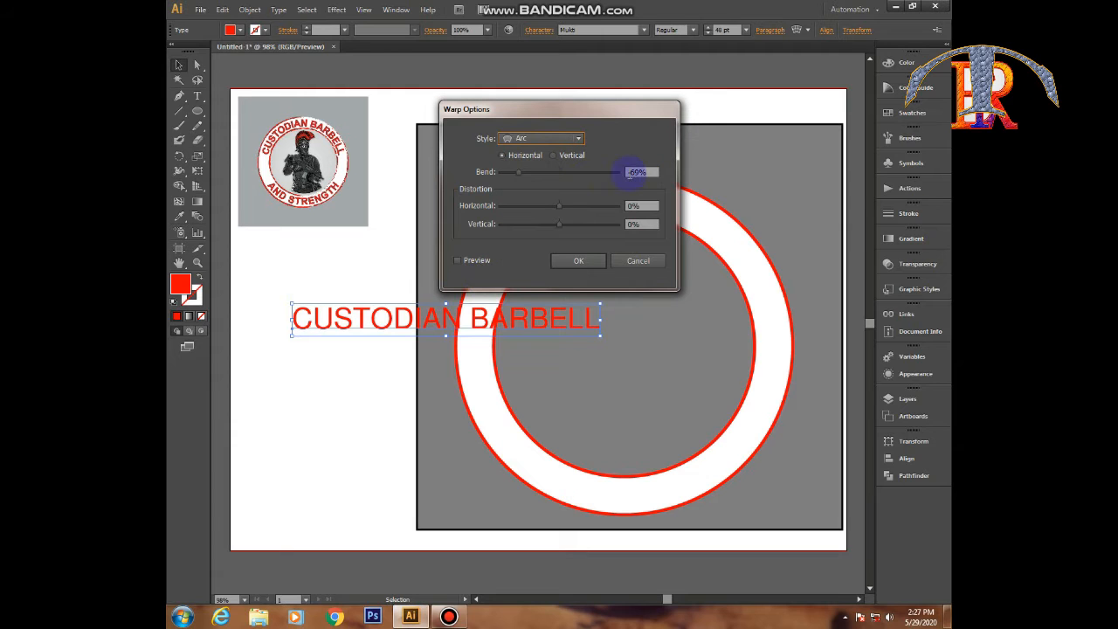
pyautogui.click(480, 299)
pyautogui.click(457, 261)
# - Set the arc warp's bend to about 80% and apply it to the text
pyautogui.click(652, 172)
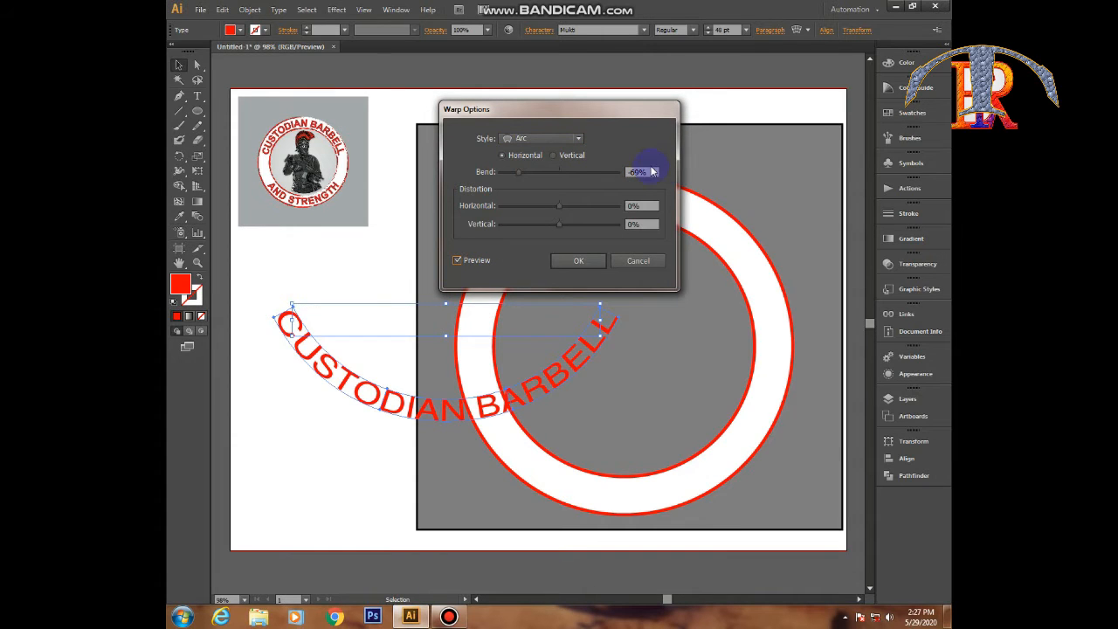
pyautogui.press('Up')
pyautogui.press('Up')
pyautogui.press('Up')
pyautogui.press('Up')
pyautogui.press('Up')
pyautogui.press('Up')
pyautogui.press('Up')
pyautogui.press('Up')
pyautogui.press('Up')
pyautogui.press('Up')
pyautogui.press('Up')
pyautogui.press('Up')
pyautogui.press('Up')
pyautogui.press('Up')
pyautogui.press('Up')
pyautogui.press('Up')
pyautogui.press('Up')
pyautogui.press('Up')
pyautogui.press('Up')
pyautogui.press('Up')
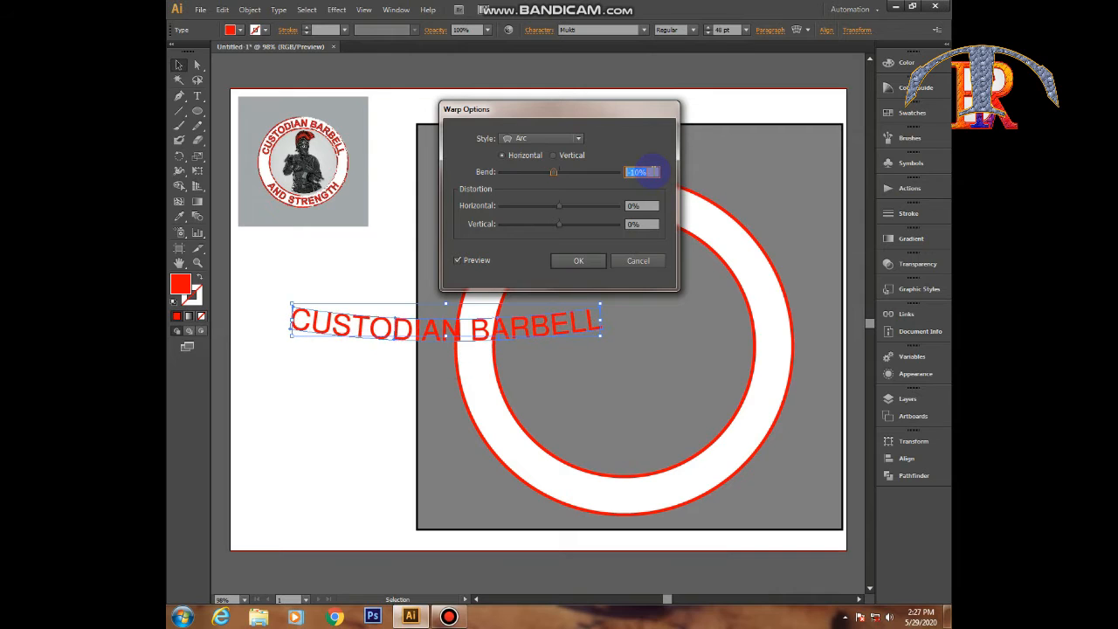
pyautogui.press('Up')
pyautogui.press('Up')
pyautogui.press('Up')
pyautogui.press('Up')
pyautogui.press('Up')
pyautogui.press('Up')
pyautogui.press('Up')
pyautogui.press('Up')
pyautogui.press('Up')
pyautogui.press('Up')
pyautogui.press('Up')
pyautogui.press('Up')
pyautogui.press('Up')
pyautogui.press('Up')
pyautogui.press('Up')
pyautogui.press('Up')
pyautogui.press('Up')
pyautogui.press('Up')
pyautogui.press('Up')
pyautogui.press('Up')
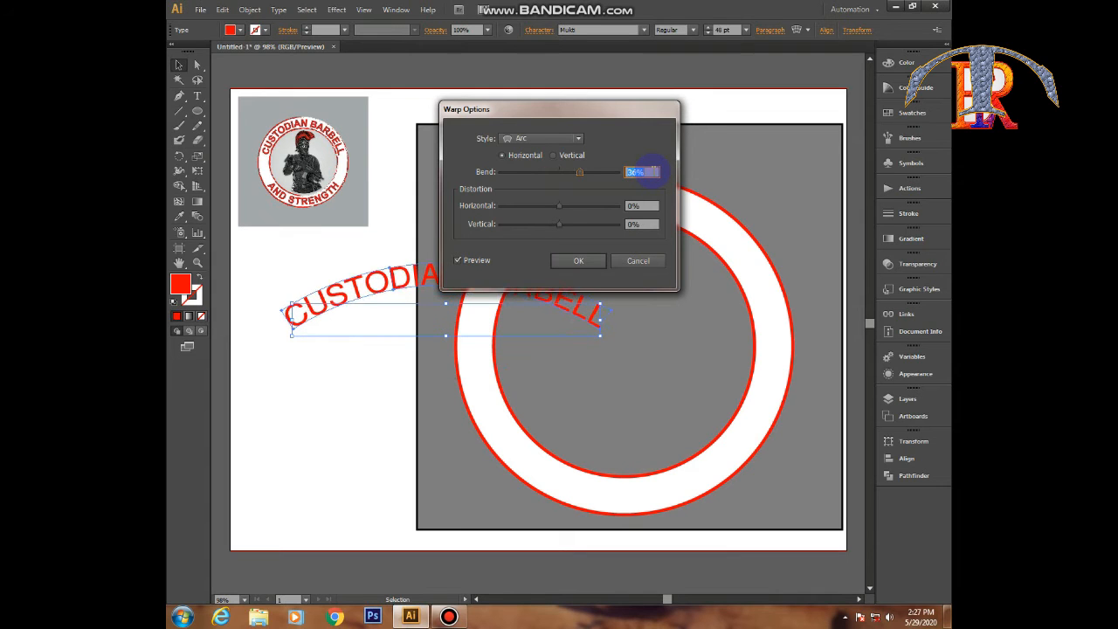
pyautogui.press('Up')
pyautogui.press('Up')
pyautogui.press('Up')
pyautogui.press('Up')
pyautogui.press('Up')
pyautogui.press('Up')
pyautogui.press('Up')
pyautogui.press('Up')
pyautogui.press('Up')
pyautogui.press('Up')
pyautogui.press('Up')
pyautogui.press('Up')
pyautogui.press('Up')
pyautogui.press('Up')
pyautogui.press('Up')
pyautogui.press('Up')
pyautogui.press('Up')
pyautogui.press('Up')
pyautogui.press('Up')
pyautogui.press('Up')
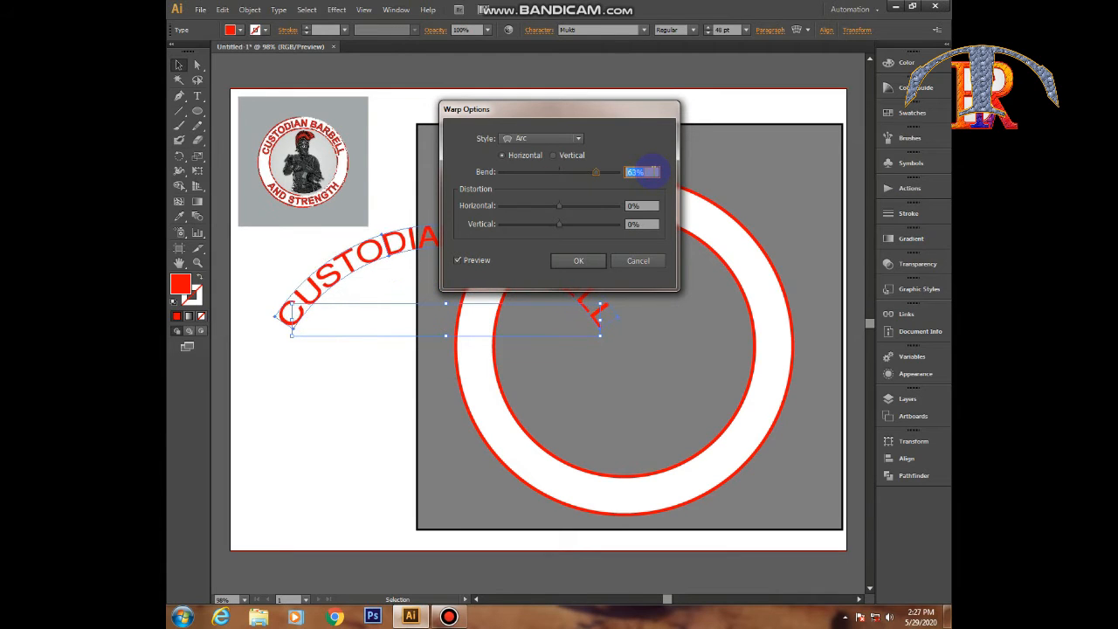
pyautogui.moveTo(599, 113); pyautogui.dragTo(766, 138)
pyautogui.press('Up')
pyautogui.press('Up')
pyautogui.press('Up')
pyautogui.press('Up')
pyautogui.press('Up')
pyautogui.press('Up')
pyautogui.press('Up')
pyautogui.press('Up')
pyautogui.press('Up')
pyautogui.press('Up')
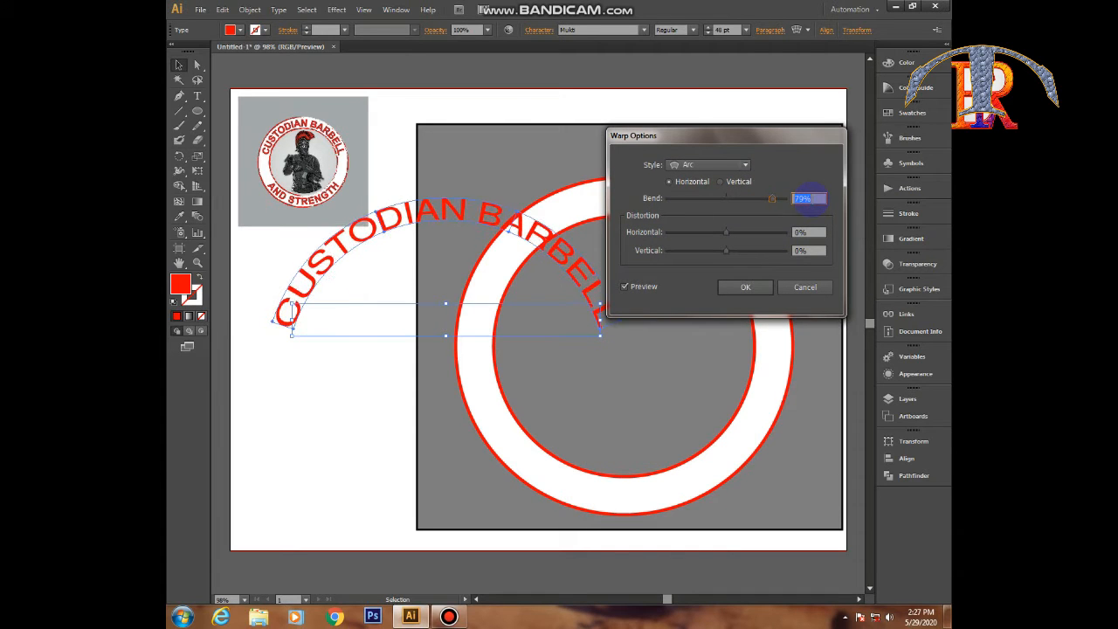
pyautogui.press('Up')
pyautogui.press('Up')
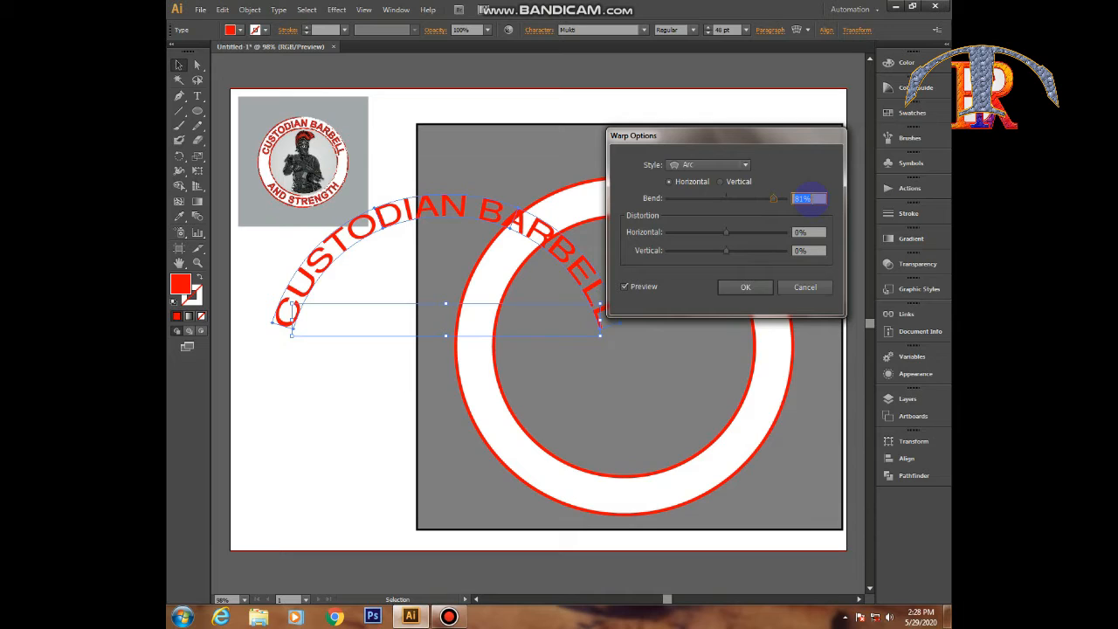
pyautogui.click(744, 287)
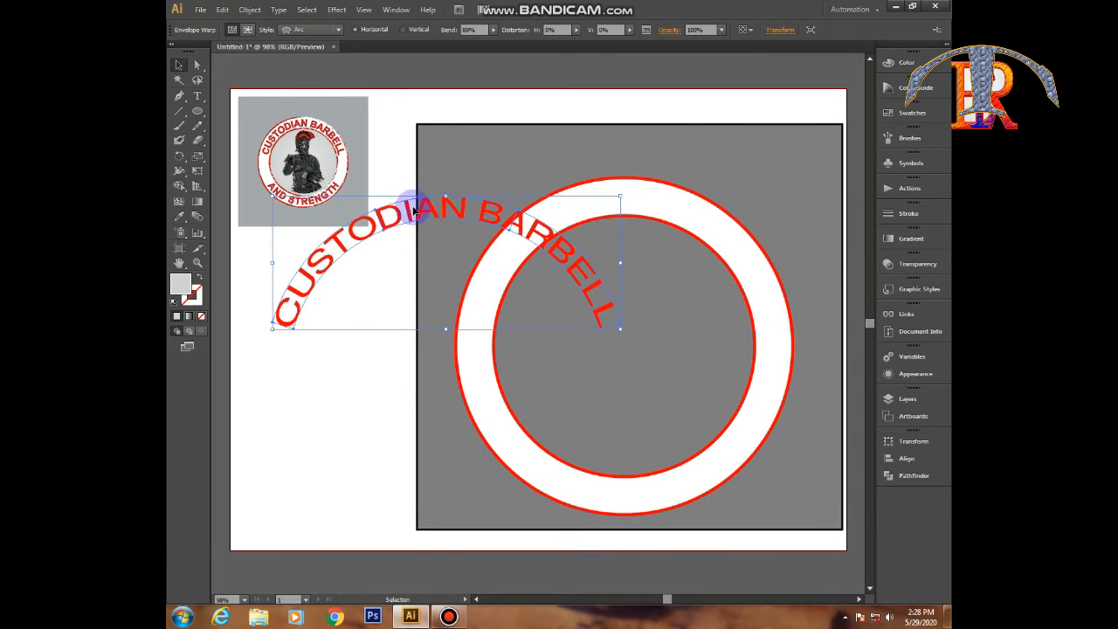
# - Move the arched CUSTODIAN BARBELL text onto the upper half of the ring
pyautogui.moveTo(414, 208); pyautogui.dragTo(602, 200)
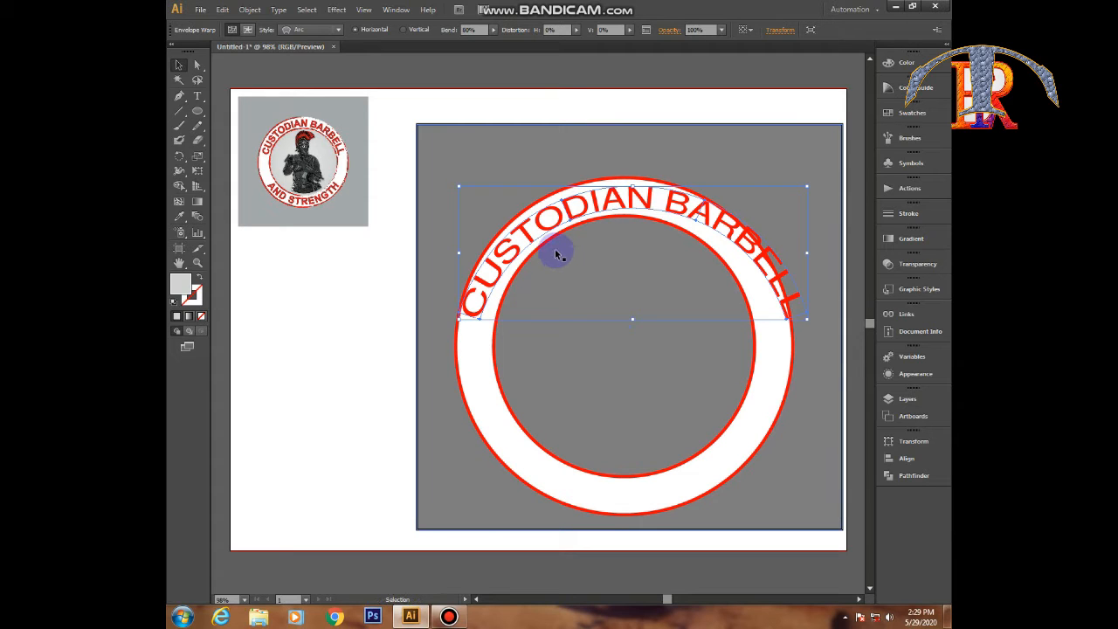
pyautogui.press('a')
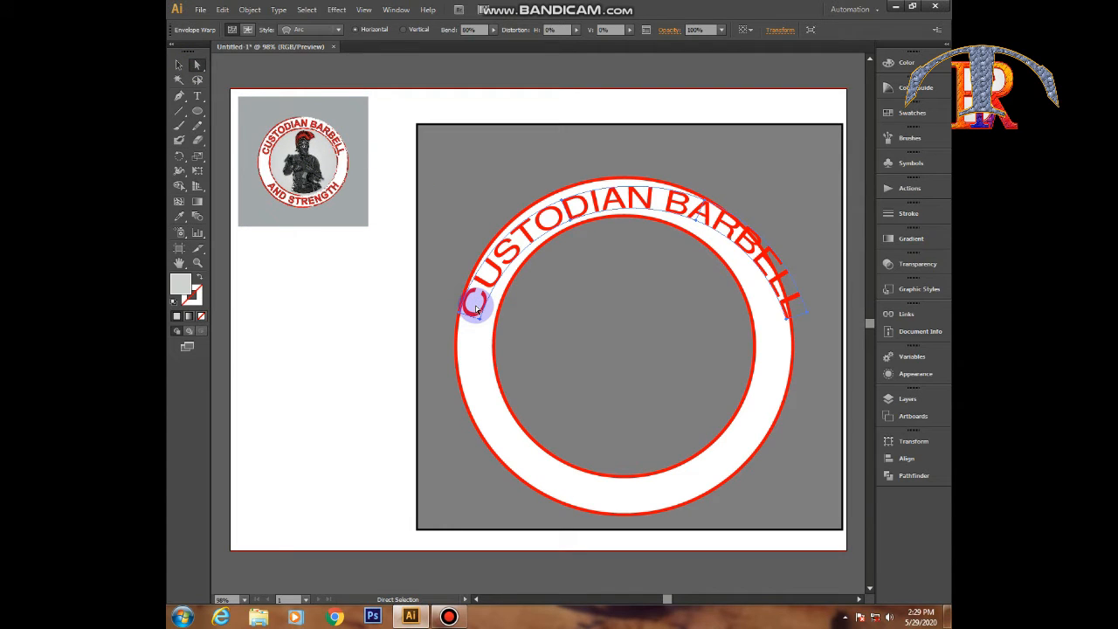
pyautogui.press('v')
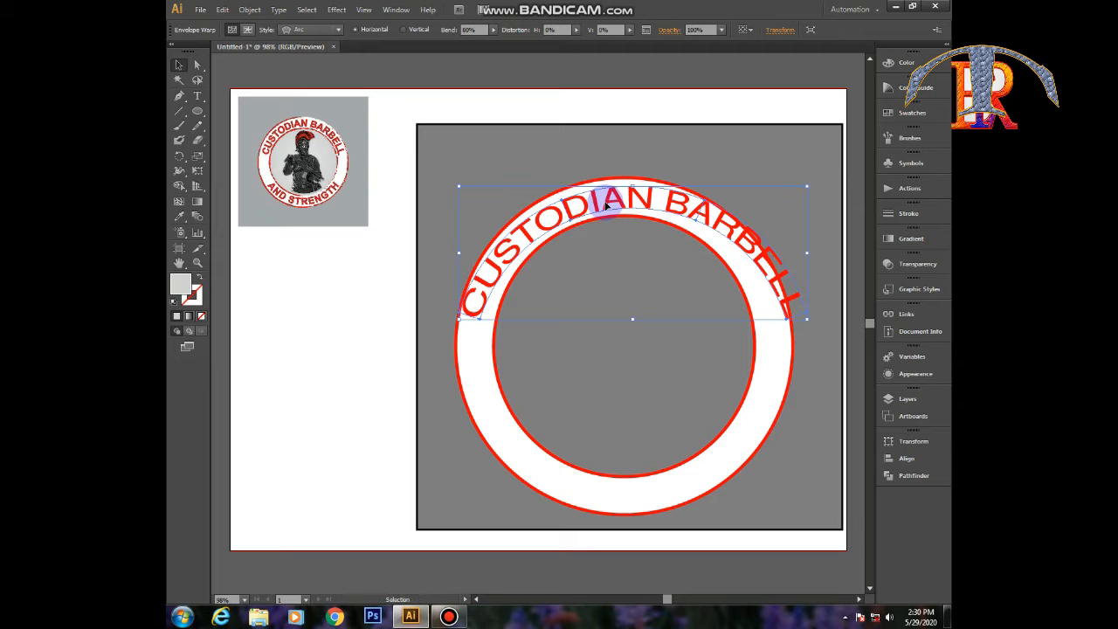
# - Select the mesh points of the arched text and set their position to X 666 px and Y 273 px
pyautogui.click(299, 354)
pyautogui.click(197, 64)
pyautogui.click(626, 197)
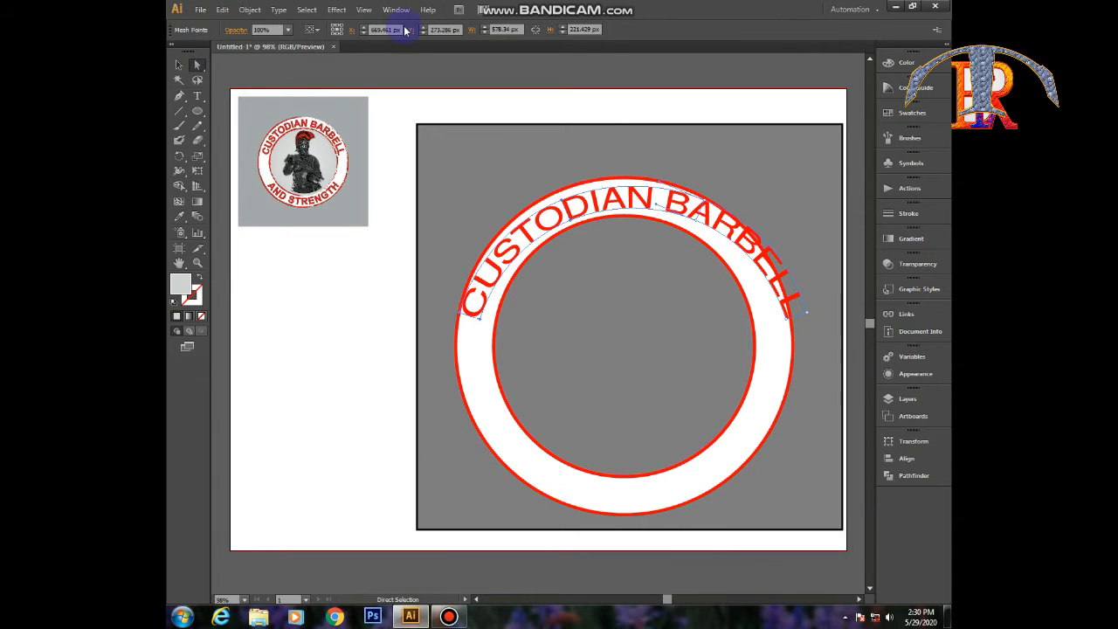
pyautogui.scroll(-3, 393, 29)
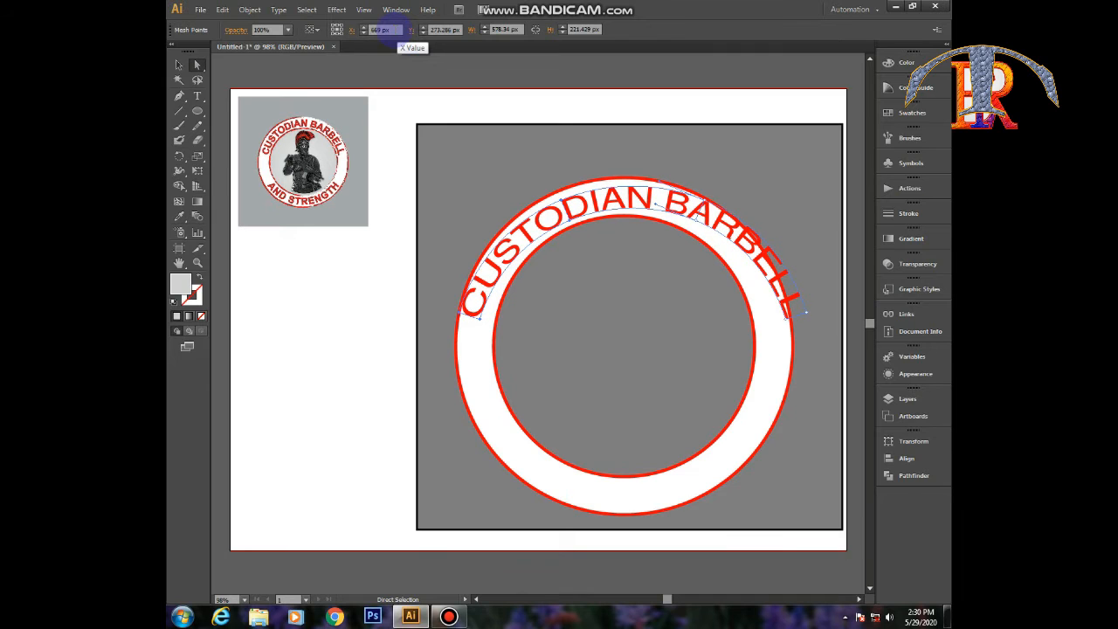
pyautogui.scroll(-1, 389, 30)
pyautogui.click(441, 30)
pyautogui.scroll(-1, 441, 30)
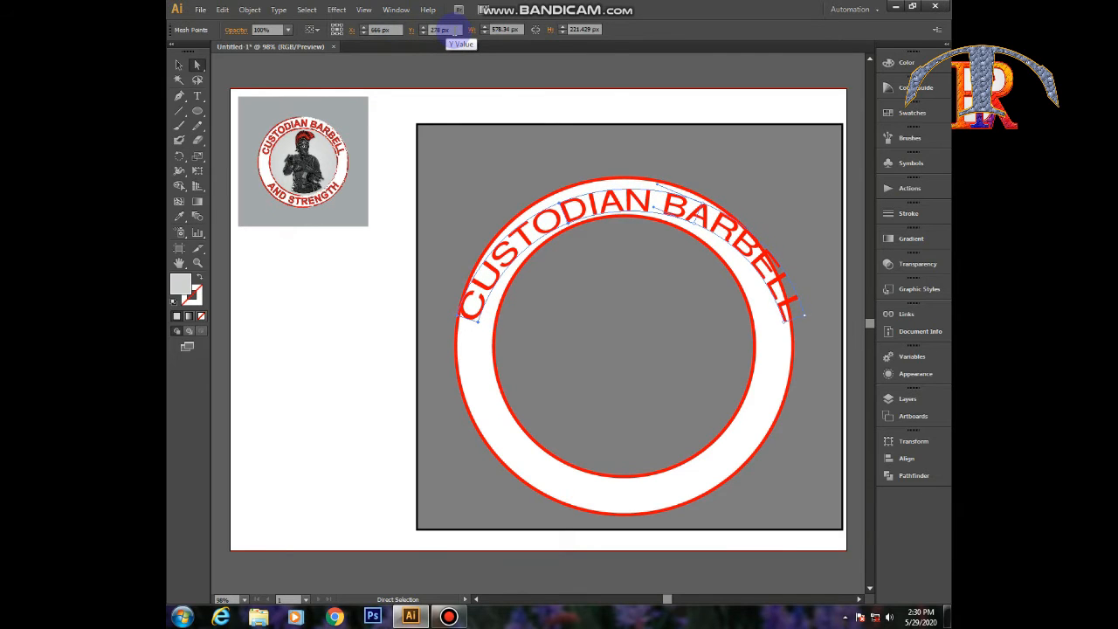
# - Resize the arched text's mesh to 546 px wide and 238 px high to fit the ring's band
pyautogui.click(507, 30)
pyautogui.scroll(-8, 508, 29)
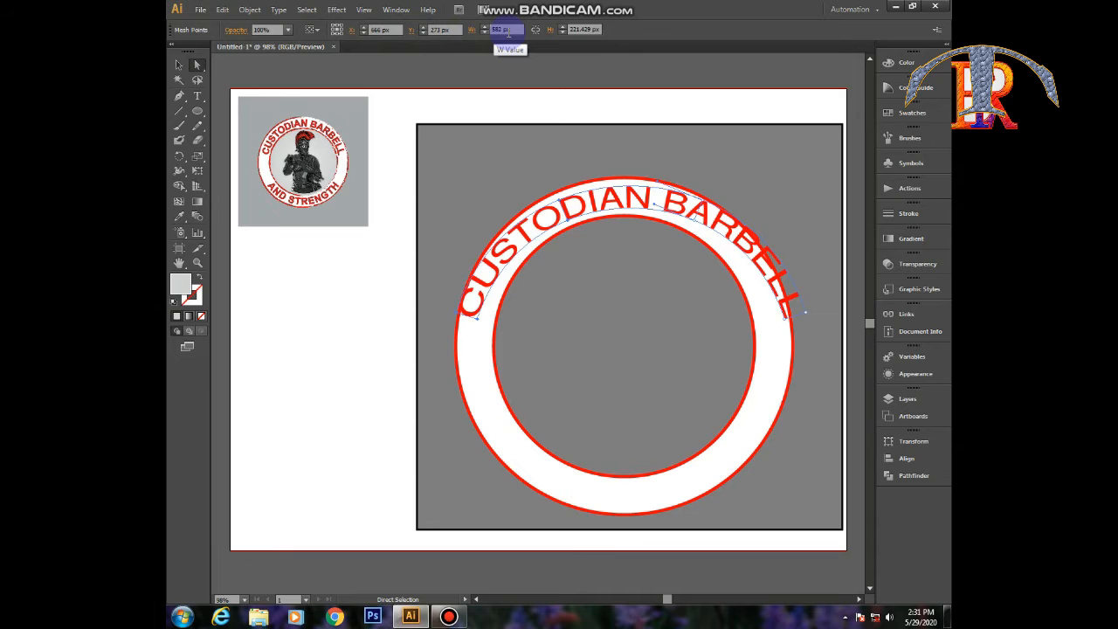
pyautogui.scroll(-19, 508, 29)
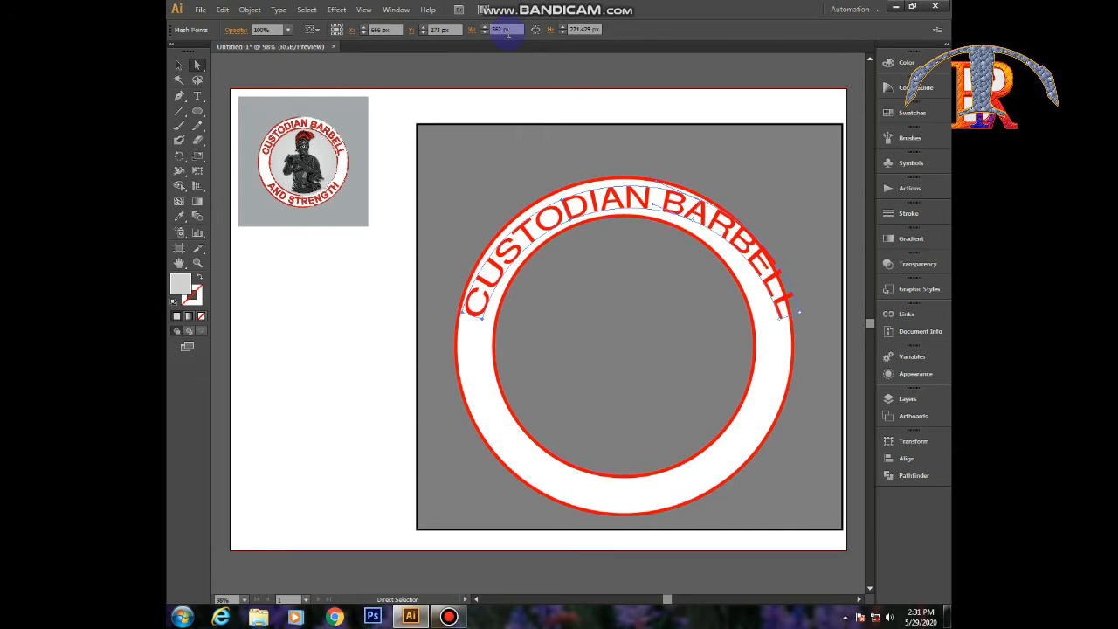
pyautogui.click(580, 29)
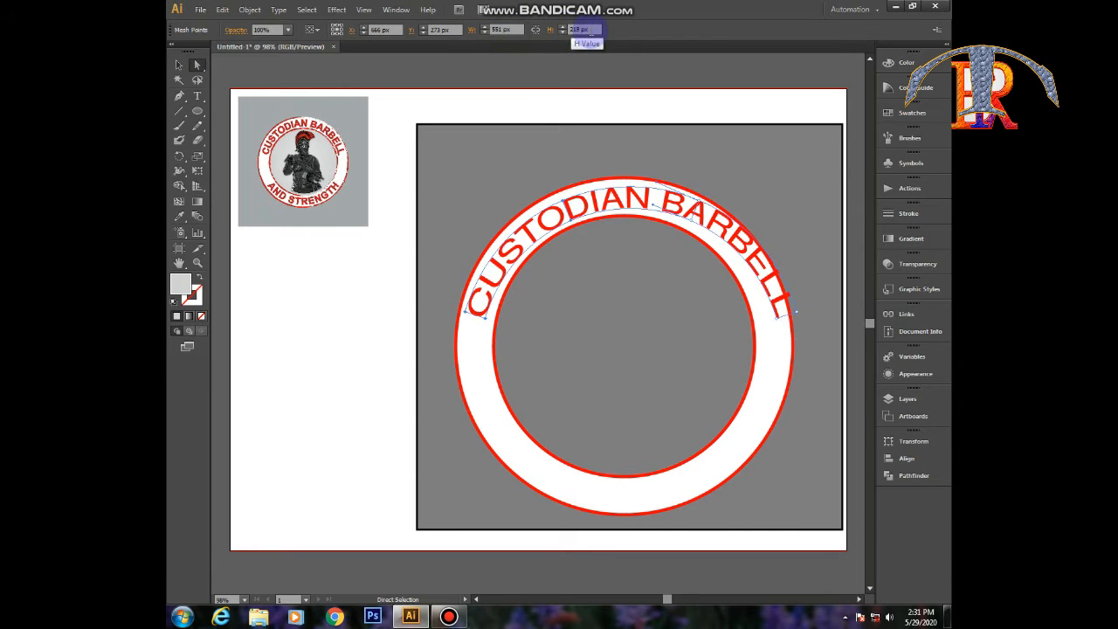
pyautogui.scroll(-8, 591, 32)
pyautogui.scroll(11, 587, 32)
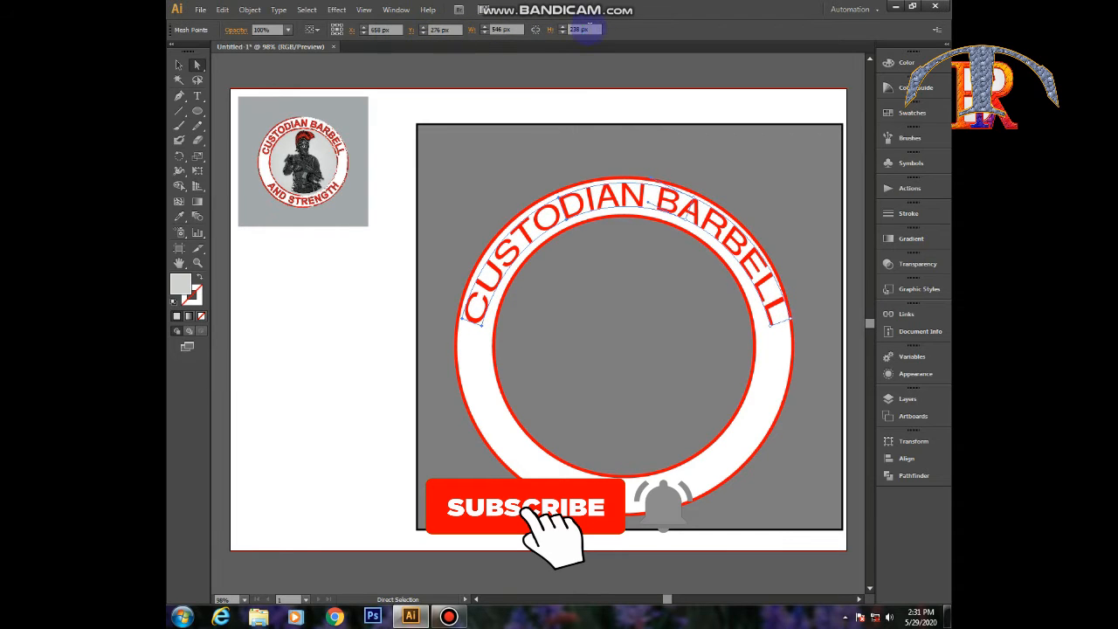
# - Resize the mesh of the arched CUSTODIAN BARBELL text to 554 px wide and 245 px high
pyautogui.scroll(7, 585, 30)
pyautogui.scroll(10, 587, 30)
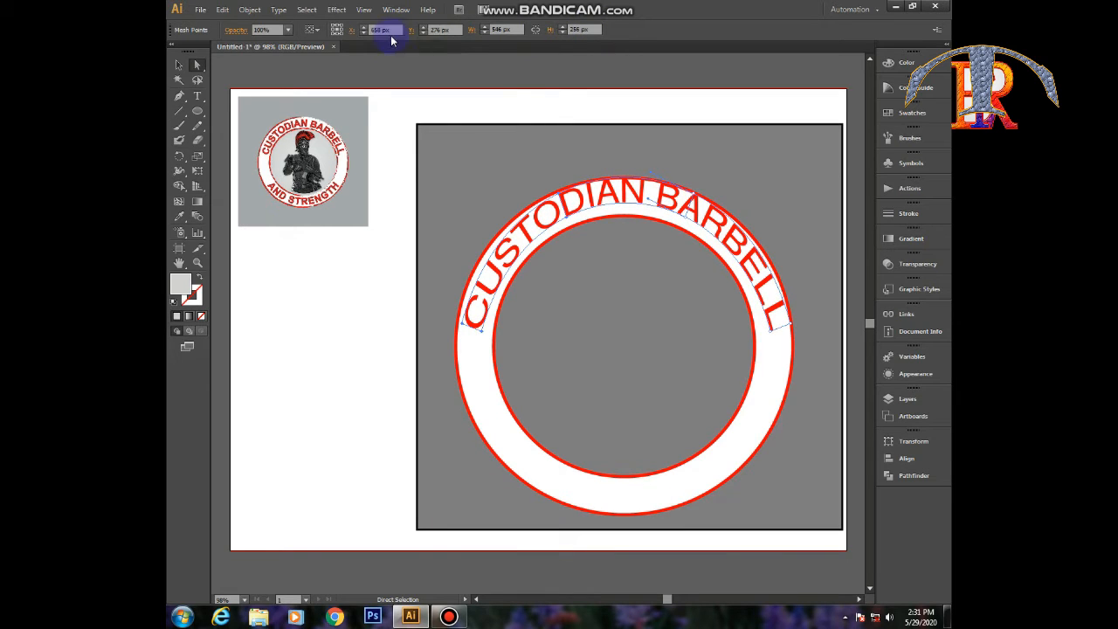
pyautogui.scroll(-5, 503, 30)
pyautogui.scroll(13, 506, 29)
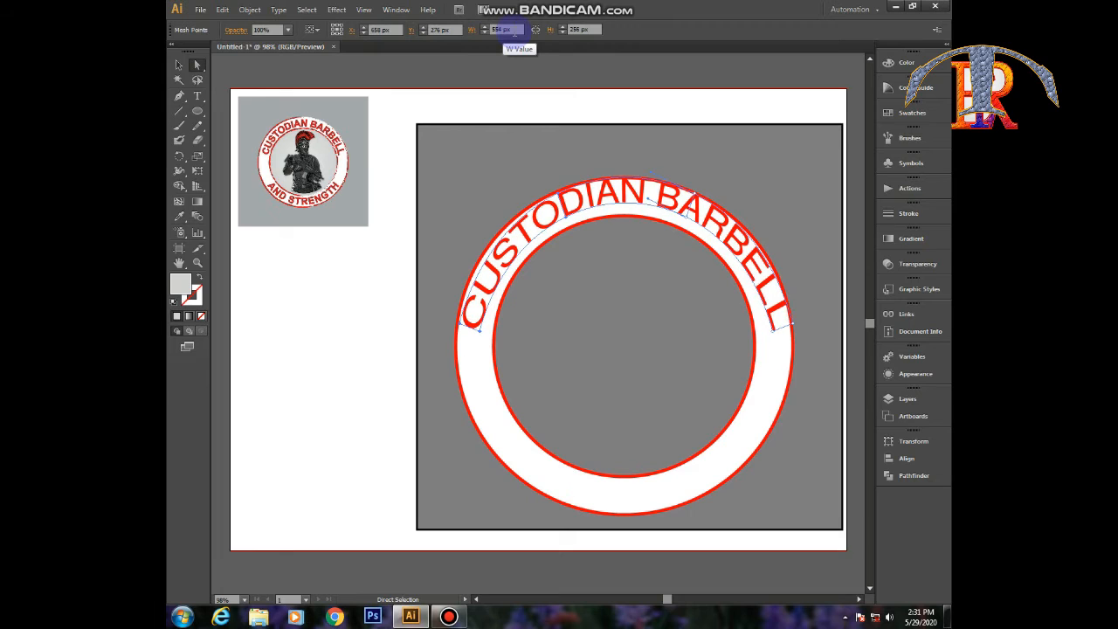
pyautogui.scroll(-11, 578, 30)
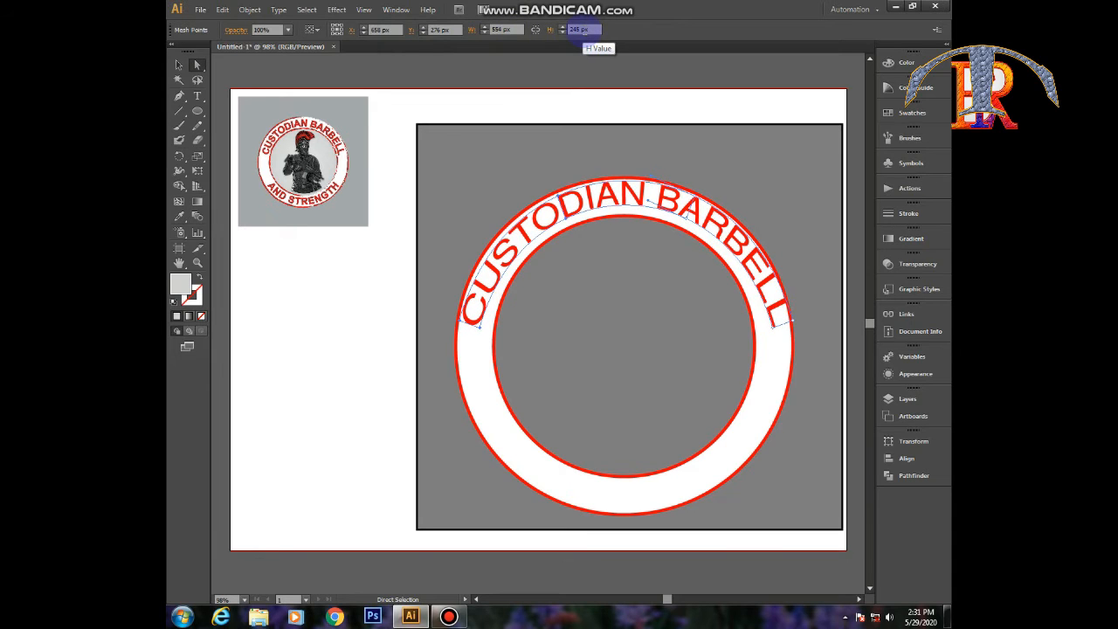
# - Set the position of the arched text's mesh to X 657 px and Y 281 px
pyautogui.scroll(-3, 383, 30)
pyautogui.scroll(2, 382, 29)
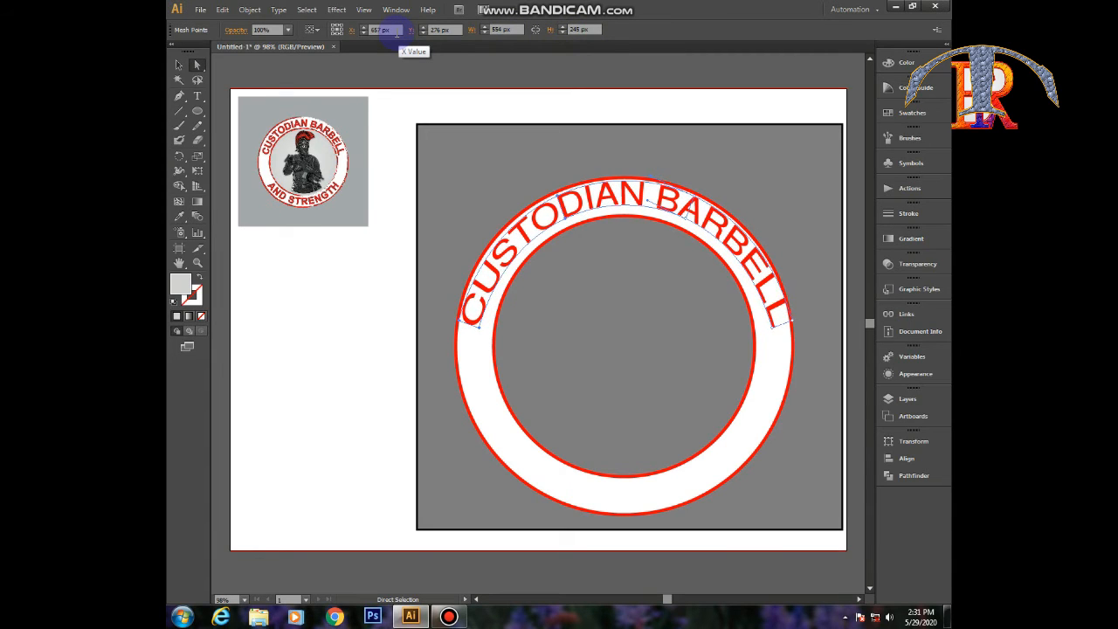
pyautogui.scroll(5, 441, 30)
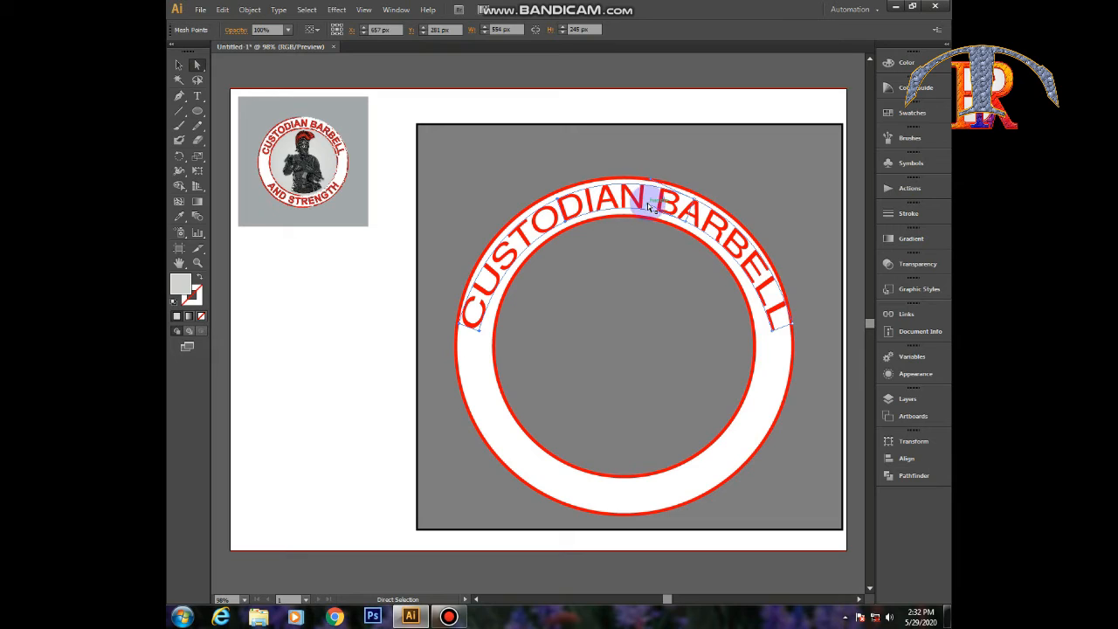
pyautogui.moveTo(648, 207); pyautogui.dragTo(650, 203)
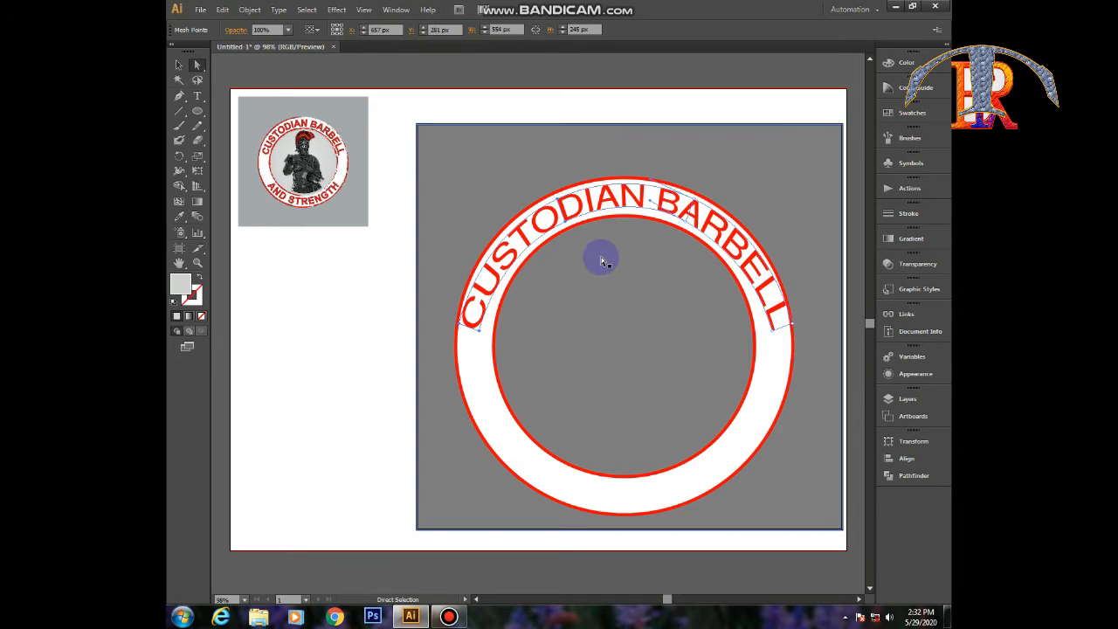
# - Narrow the arched text's mesh to 538 px and increase its height to 253 px
pyautogui.scroll(-16, 512, 30)
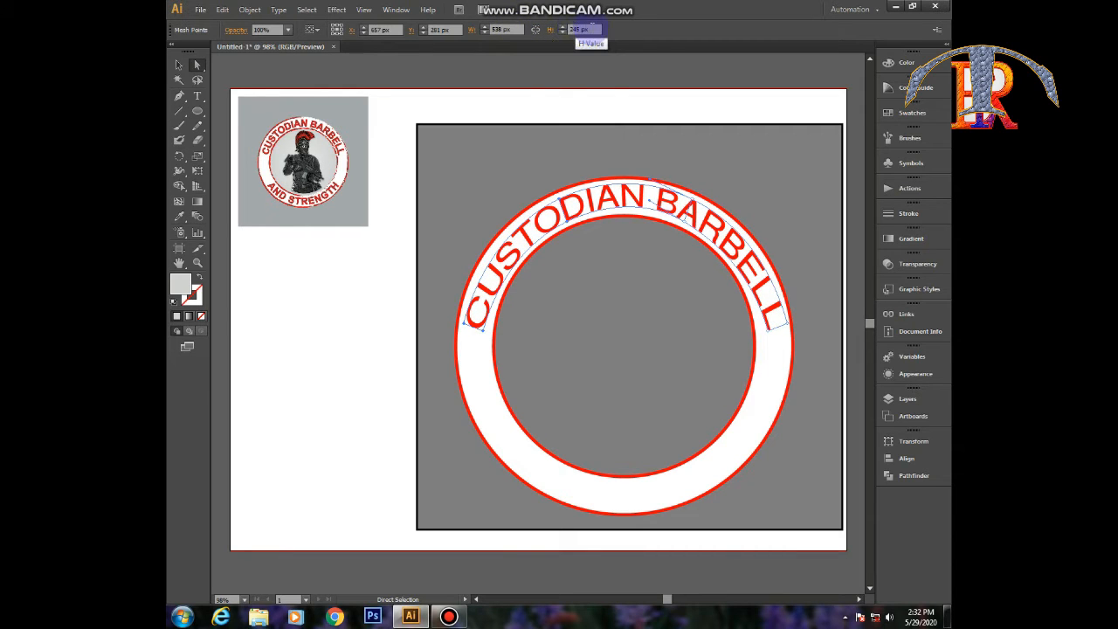
pyautogui.scroll(3, 585, 30)
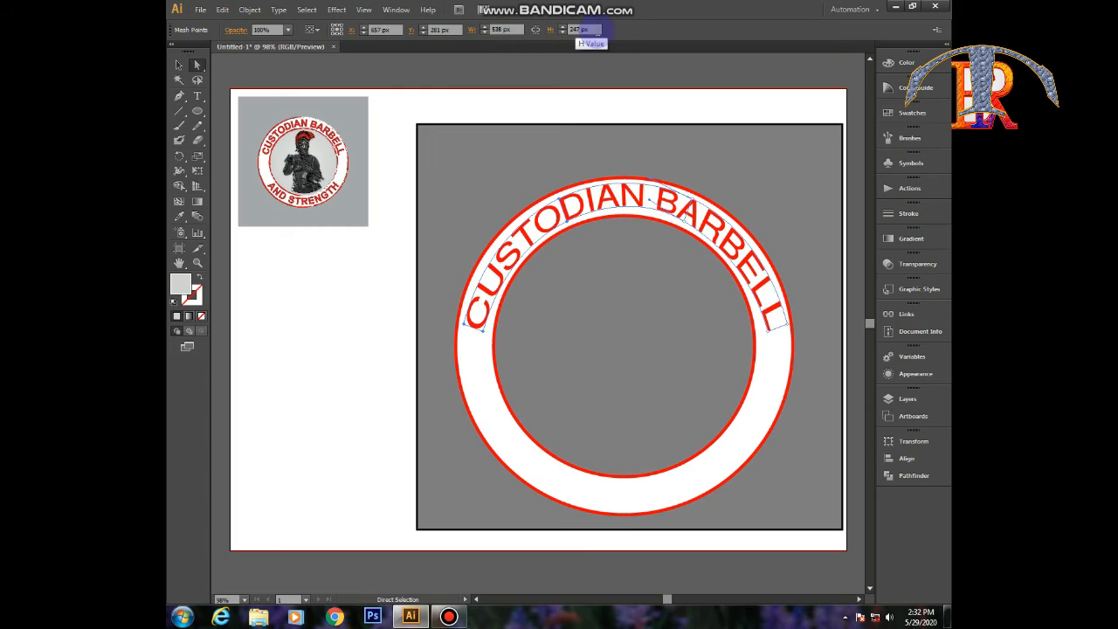
pyautogui.scroll(4, 596, 30)
pyautogui.scroll(2, 597, 30)
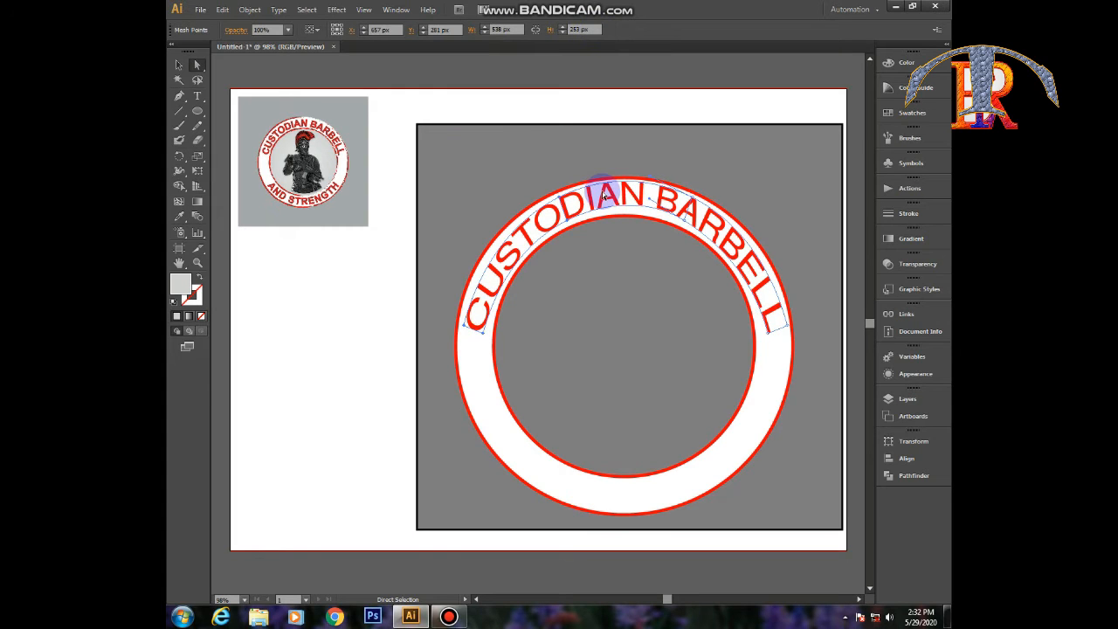
# - Reshape the arched text's mesh by lowering its top edge and pulling the BARBELL side outward along the ring
pyautogui.moveTo(600, 197)
pyautogui.mouseDown()
pyautogui.moveTo(590, 201)
pyautogui.moveTo(608, 196)
pyautogui.mouseUp()
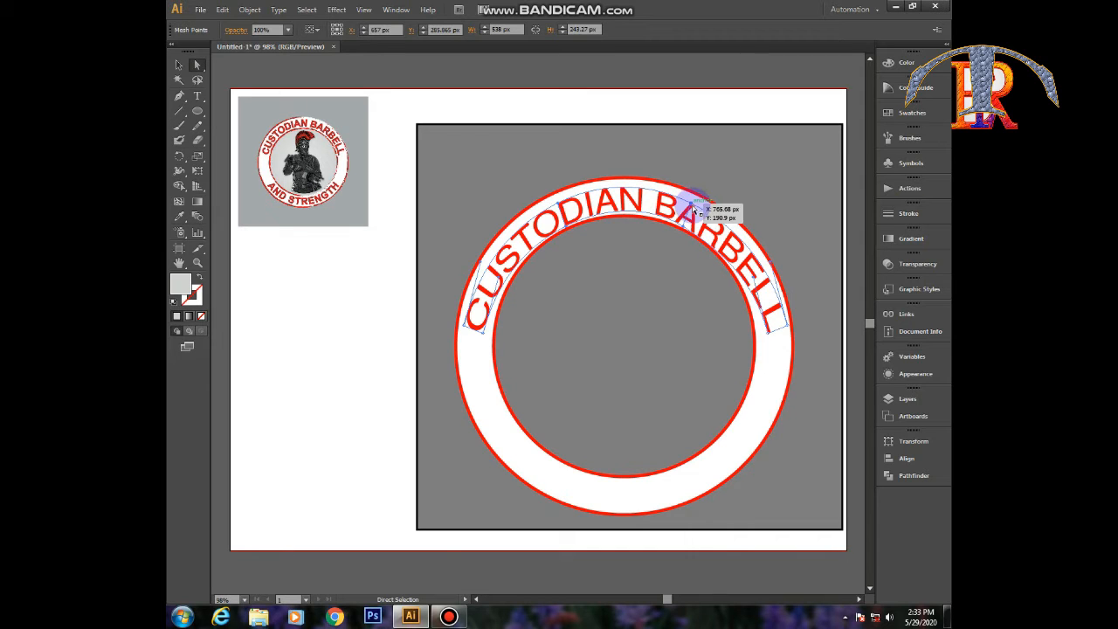
pyautogui.moveTo(703, 222); pyautogui.dragTo(751, 281)
pyautogui.moveTo(710, 225); pyautogui.dragTo(777, 339)
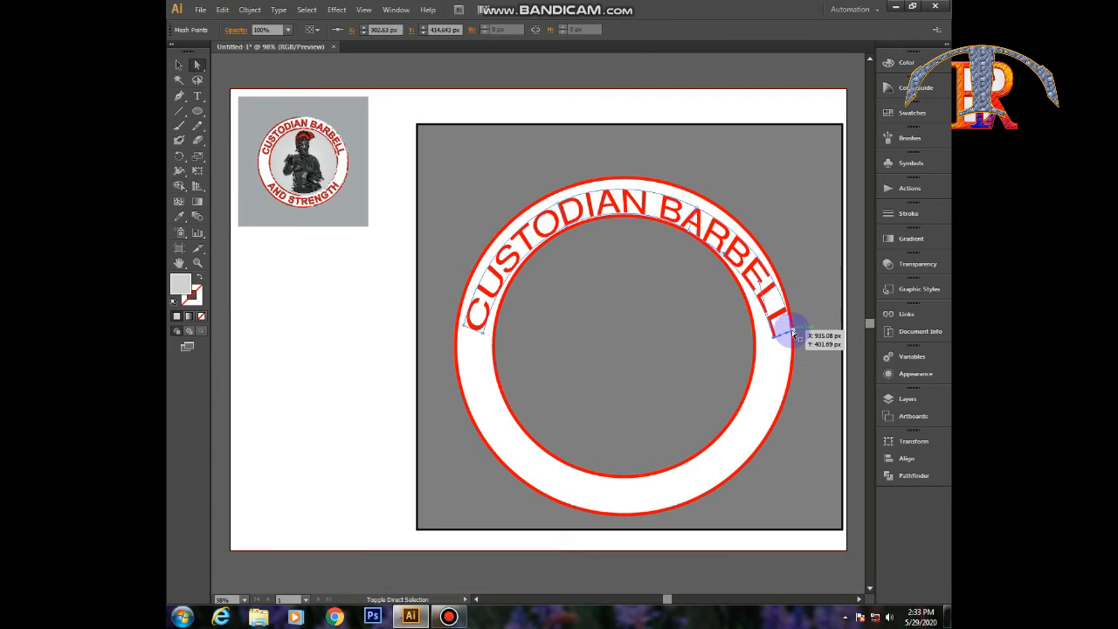
# - Nudge the mesh points at the end of BARBELL inward until the mesh is about 525 px wide
pyautogui.press('Left')
pyautogui.press('Left')
pyautogui.press('Left')
pyautogui.press('Left')
pyautogui.press('Left')
pyautogui.press('Left')
pyautogui.press('Left')
pyautogui.press('Left')
pyautogui.press('Left')
pyautogui.press('Left')
pyautogui.press('Left')
pyautogui.press('Left')
pyautogui.press('Left')
pyautogui.press('Left')
pyautogui.press('Left')
pyautogui.press('Left')
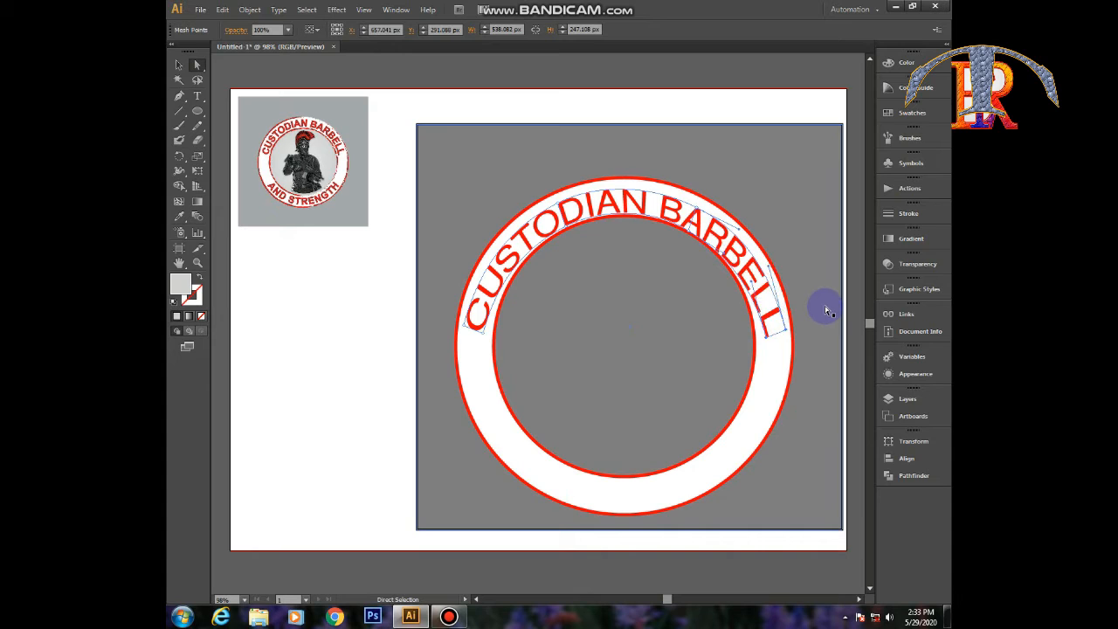
pyautogui.press('Right')
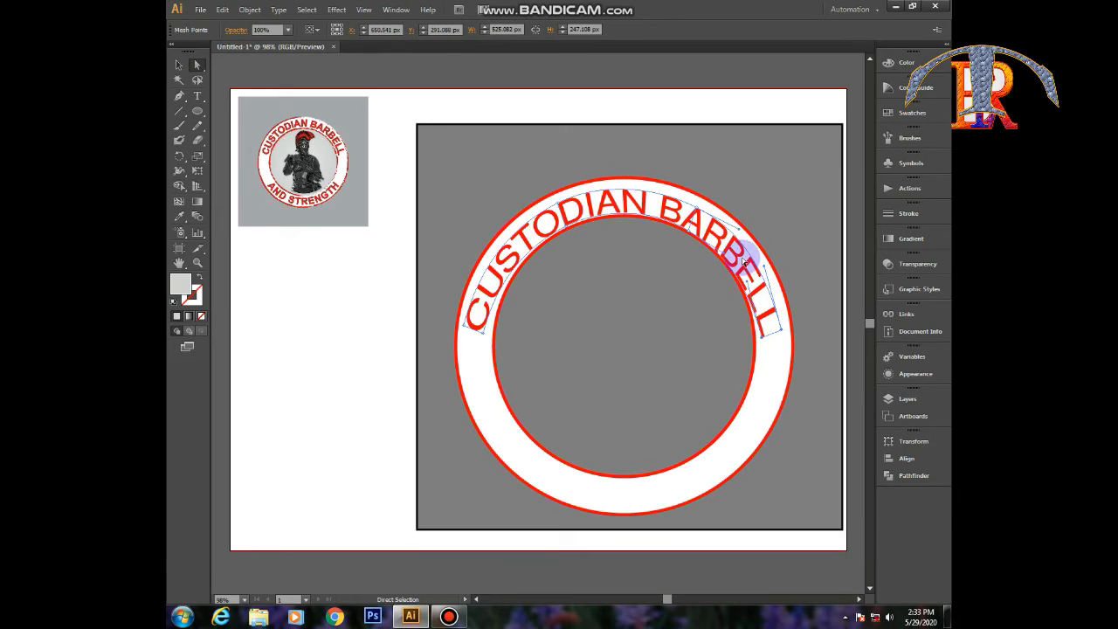
# - Nudge the inner mesh points below BARBELL upward to lift the letters off the ring's inner outline
pyautogui.moveTo(689, 232); pyautogui.dragTo(691, 234)
pyautogui.keyDown('shift'); pyautogui.click(689, 230); pyautogui.keyUp('shift')
pyautogui.press('Up')
pyautogui.press('Up')
pyautogui.press('Up')
pyautogui.press('Up')
pyautogui.press('Up')
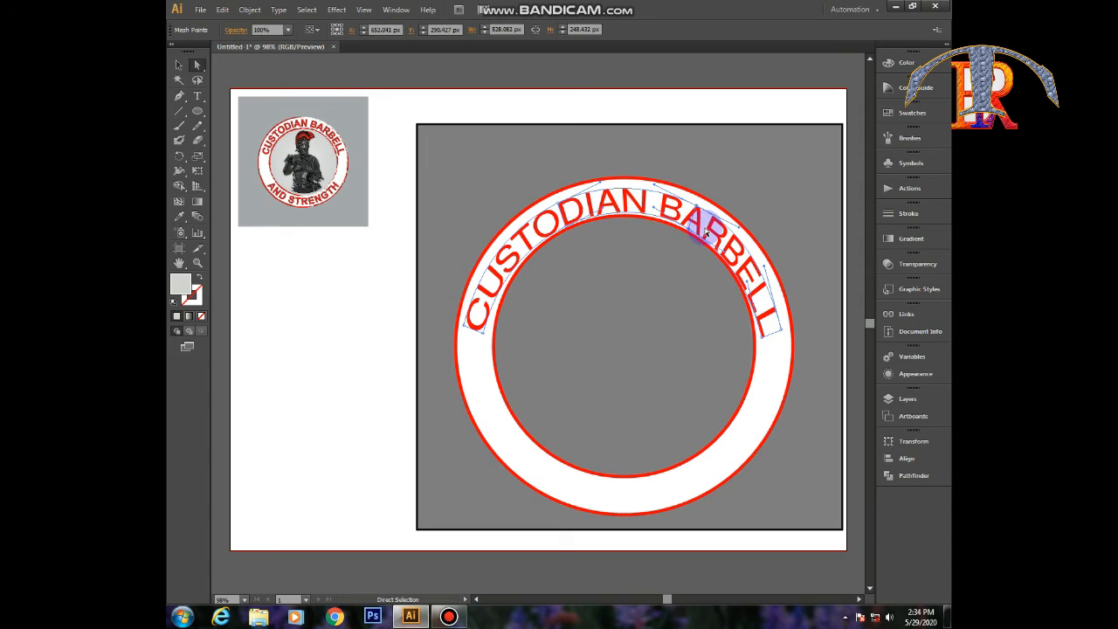
# - Adjust the curve at the end of BARBELL, nudge the mesh points at the start of CUSTODIAN inward, and deselect the text
pyautogui.moveTo(765, 266)
pyautogui.mouseDown()
pyautogui.moveTo(750, 280)
pyautogui.moveTo(760, 286)
pyautogui.mouseUp()
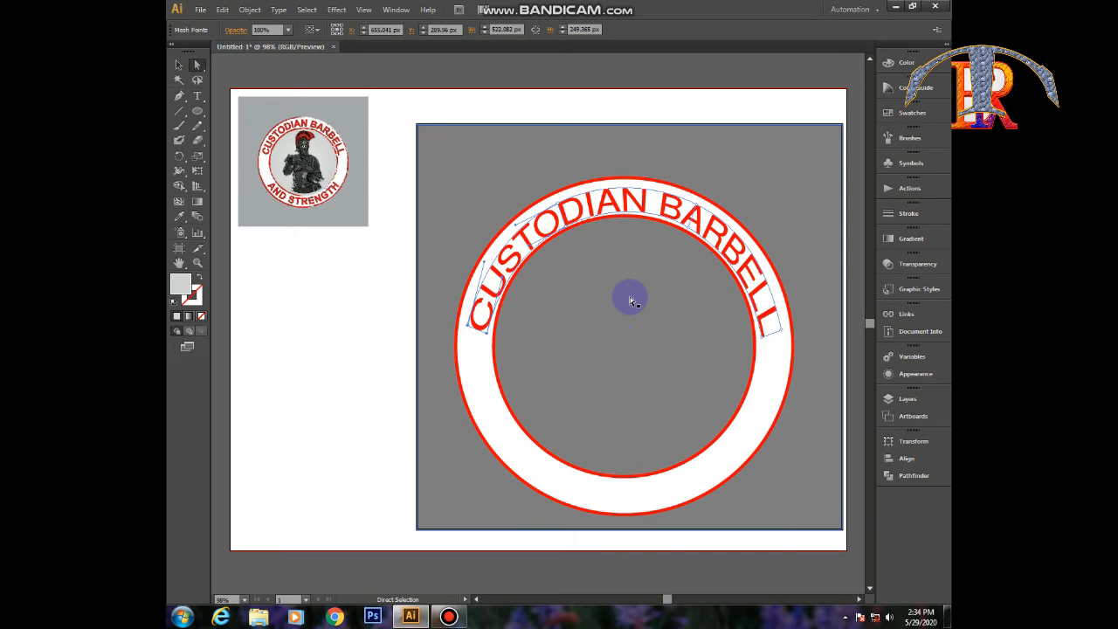
pyautogui.press('Right')
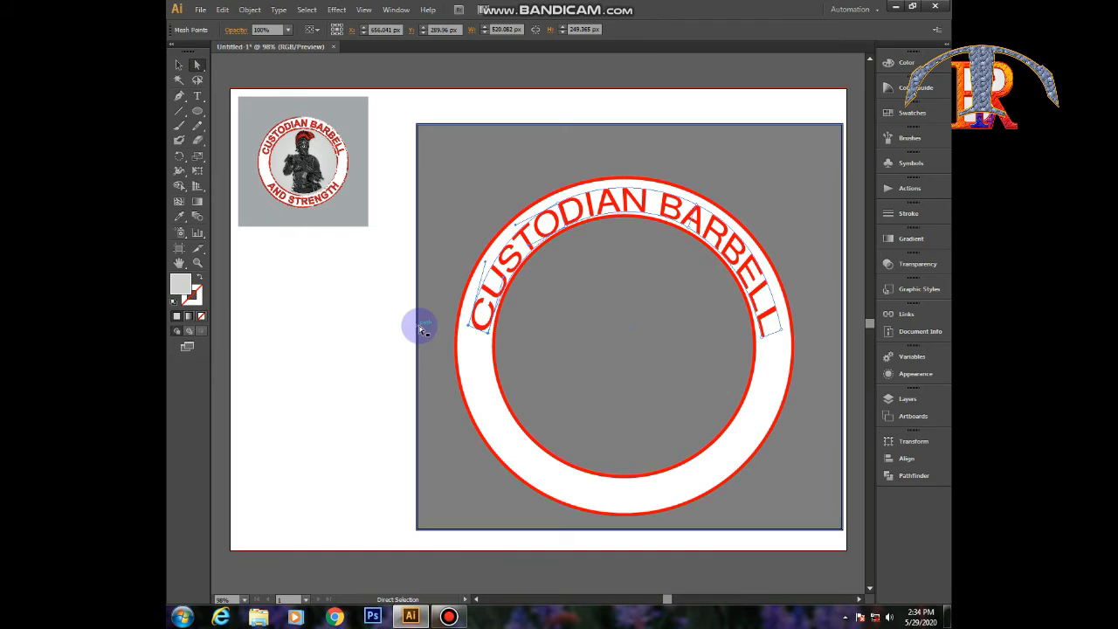
pyautogui.click(472, 325)
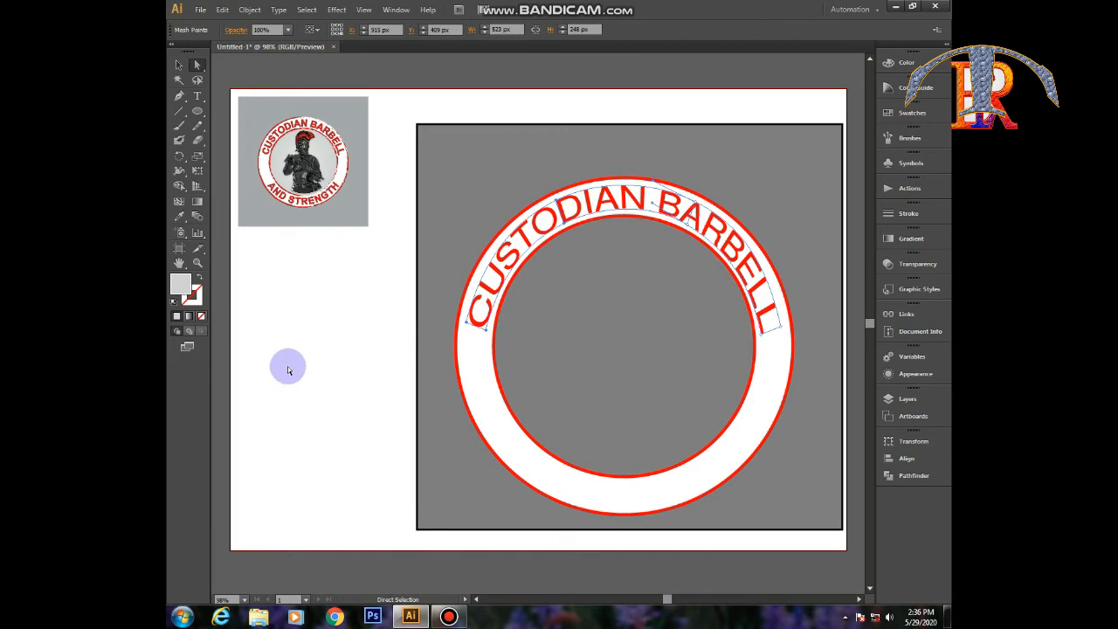
pyautogui.click(336, 332)
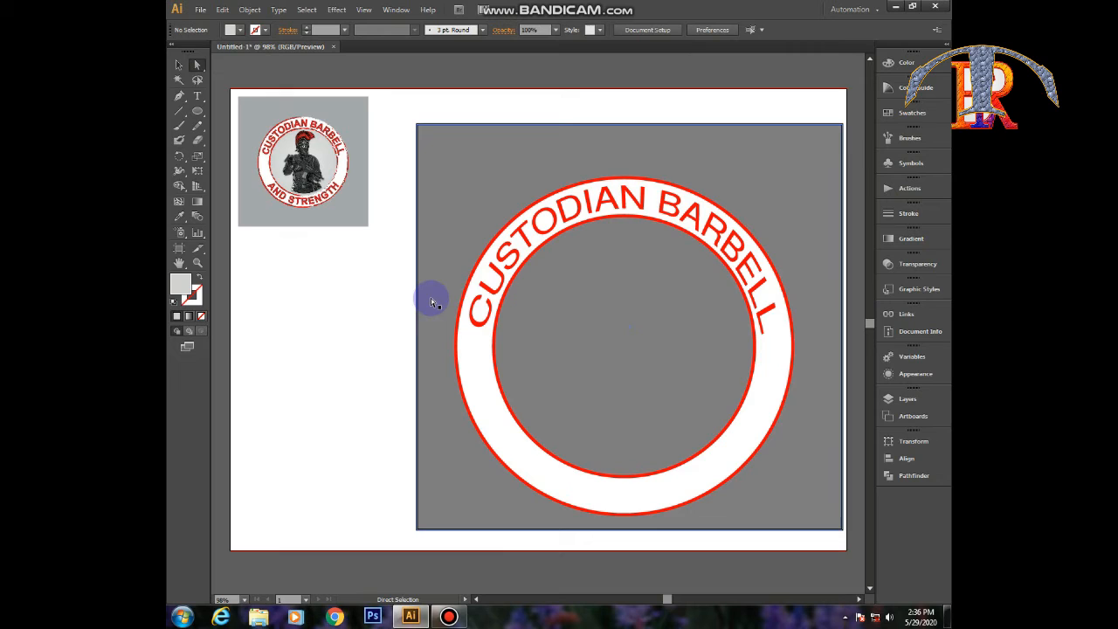
# - Add the text AND STRENGTH on the artboard beside the ring
pyautogui.click(198, 95)
pyautogui.click(361, 362)
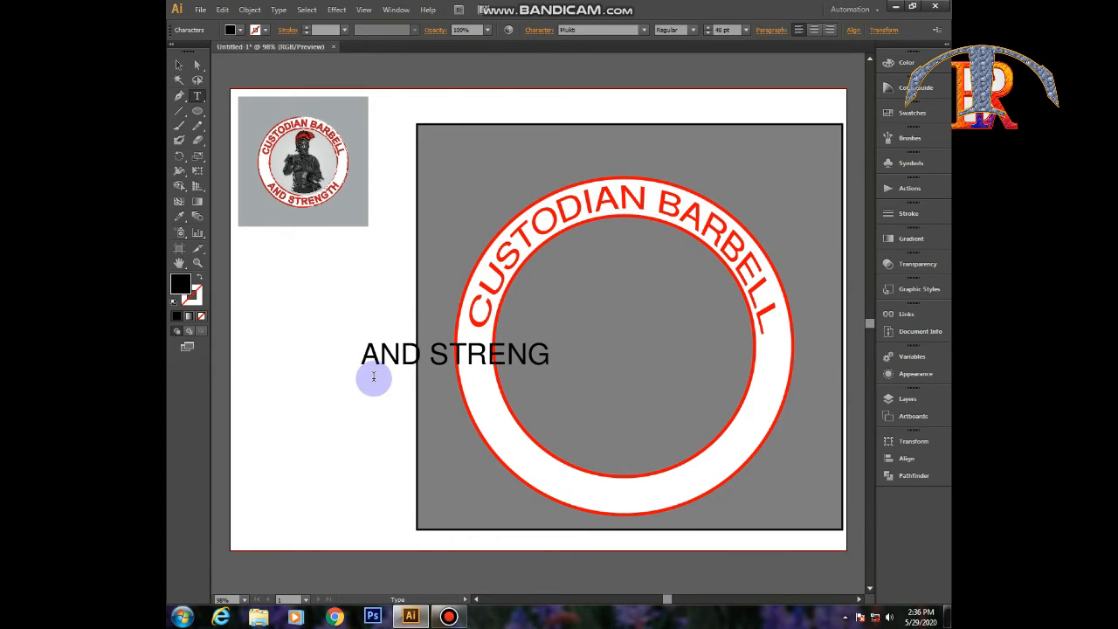
pyautogui.scroll(-1, 373, 376)
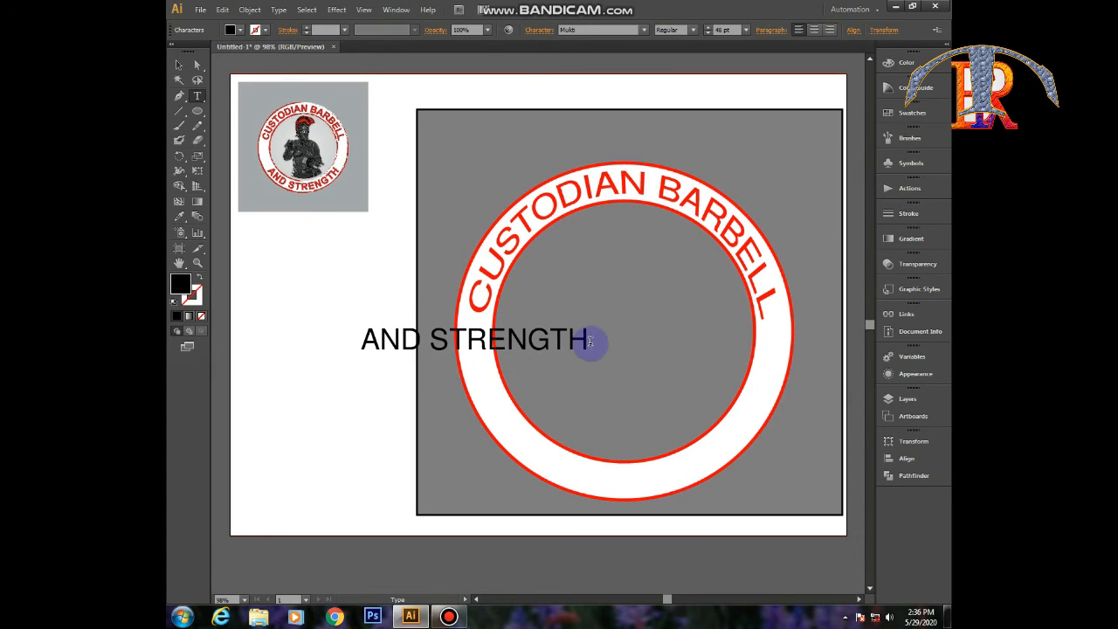
# - Change the fill color of the AND STRENGTH text to red
pyautogui.moveTo(492, 340); pyautogui.dragTo(343, 340)
pyautogui.click(240, 30)
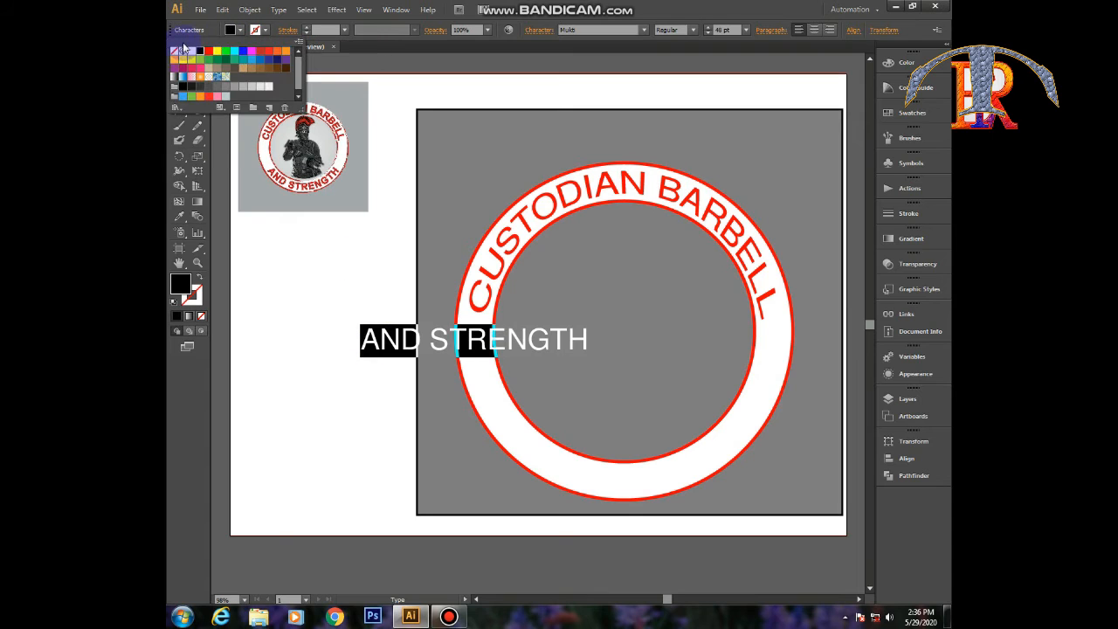
pyautogui.click(208, 50)
pyautogui.click(586, 337)
pyautogui.click(612, 333)
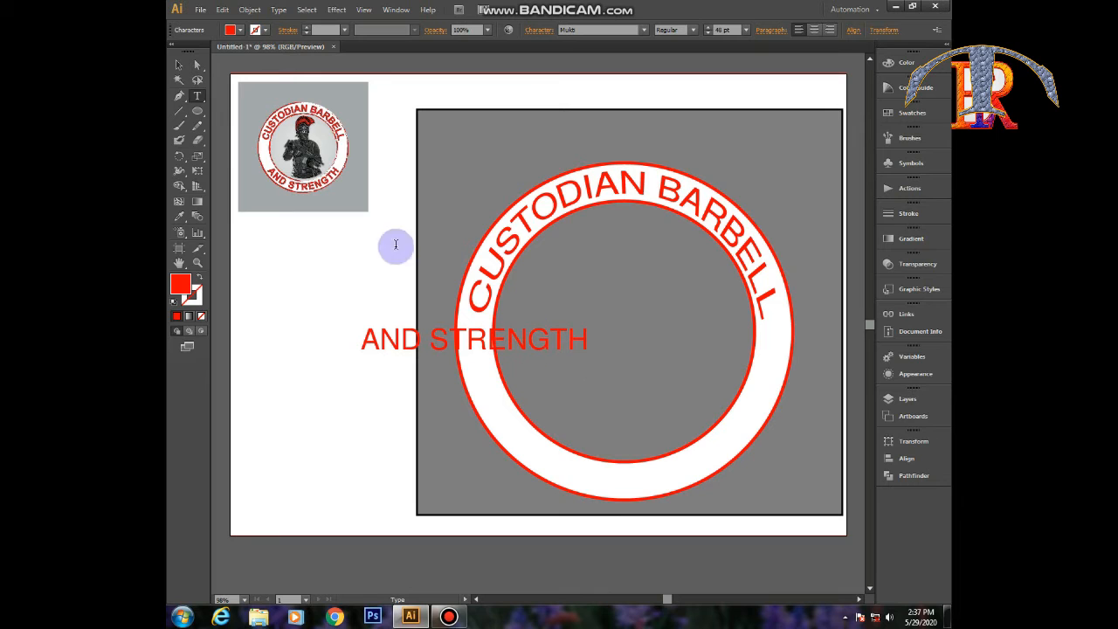
# - Start an arc warp envelope on the AND STRENGTH text with the preview turned on
pyautogui.click(179, 64)
pyautogui.click(497, 339)
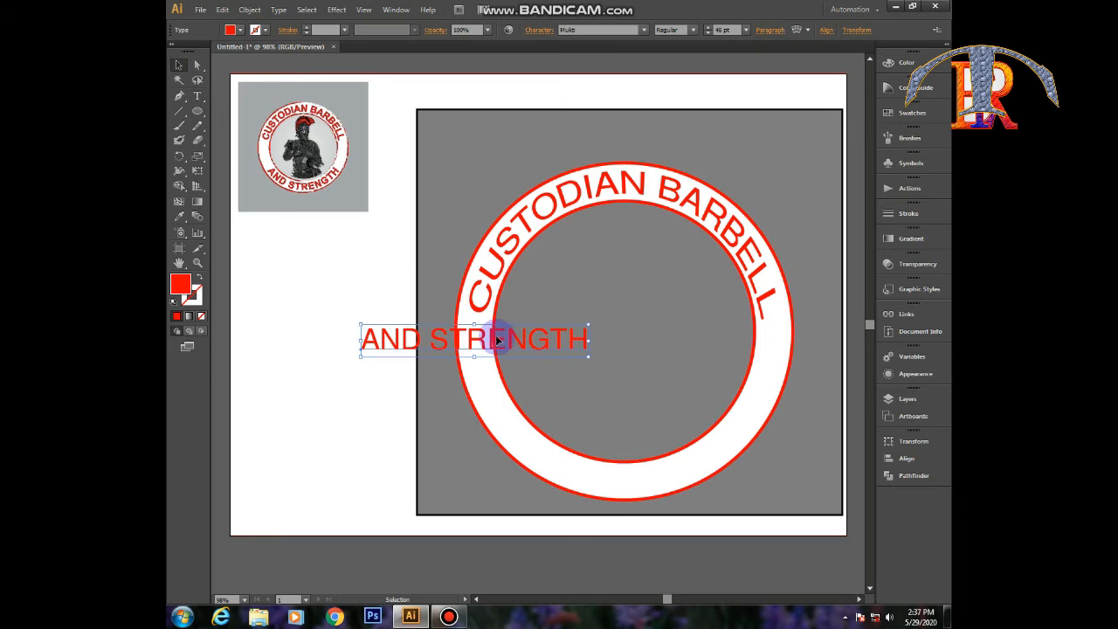
pyautogui.click(248, 10)
pyautogui.moveTo(375, 299)
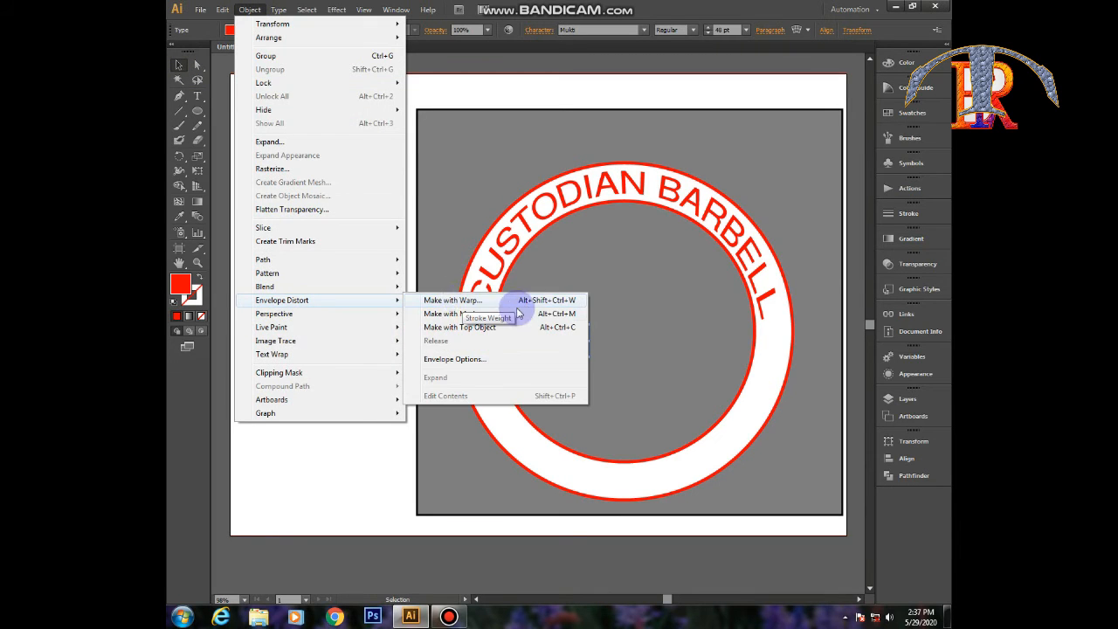
pyautogui.click(474, 299)
pyautogui.click(623, 286)
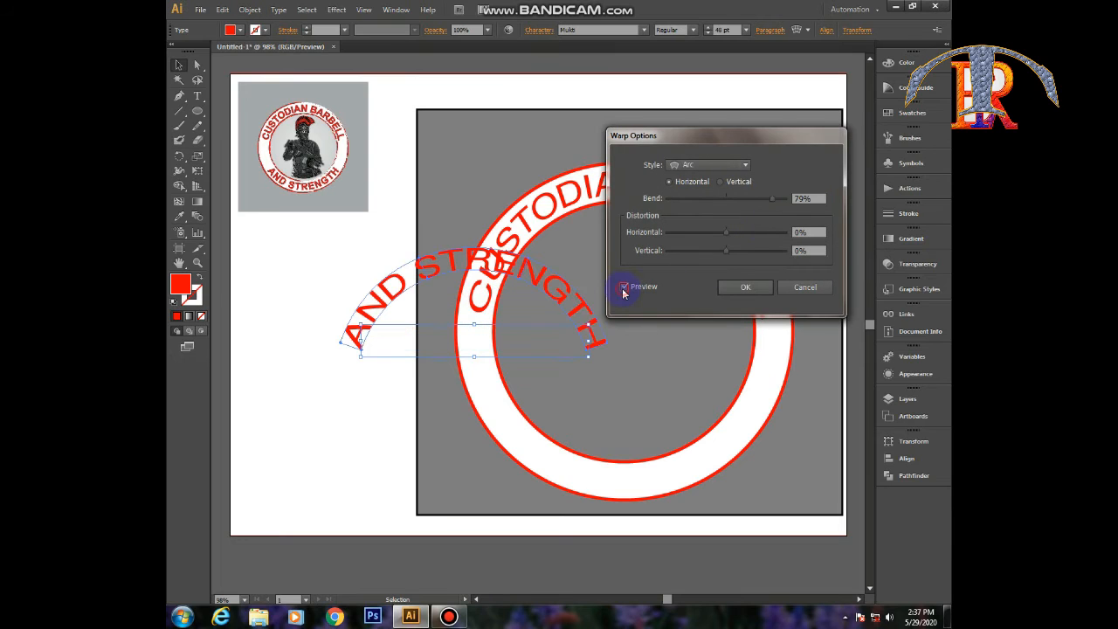
# - Set the arc warp's bend to -75% and apply it to the AND STRENGTH text
pyautogui.click(803, 199)
pyautogui.moveTo(698, 200); pyautogui.dragTo(702, 204)
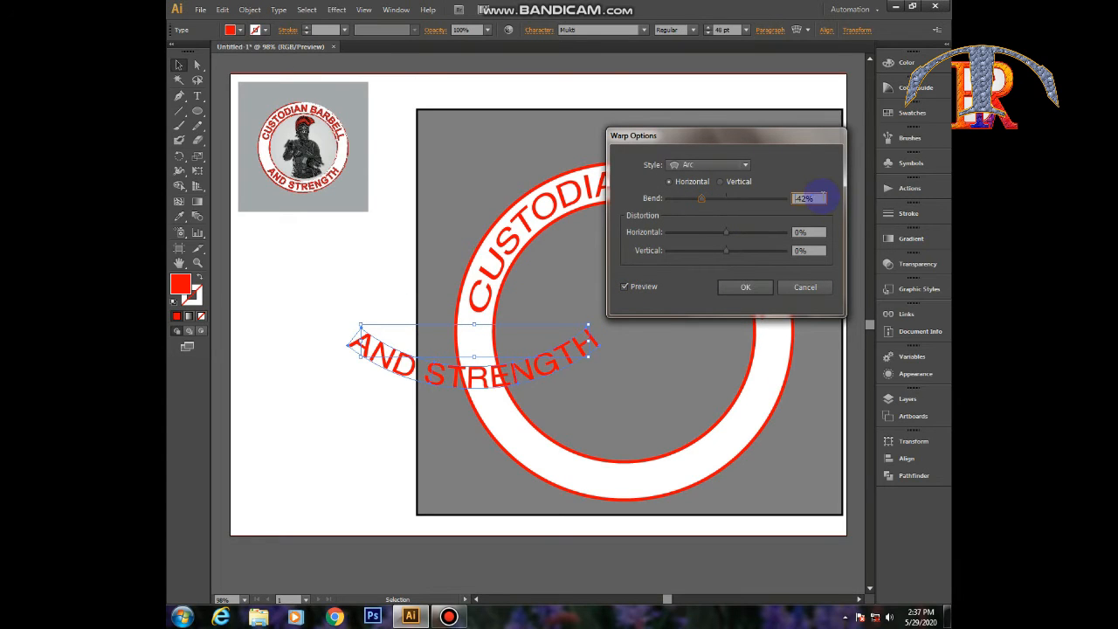
pyautogui.press('Down')
pyautogui.press('Down')
pyautogui.press('Down')
pyautogui.press('Down')
pyautogui.press('Down')
pyautogui.press('Down')
pyautogui.press('Down')
pyautogui.press('Down')
pyautogui.press('Down')
pyautogui.press('Down')
pyautogui.press('Down')
pyautogui.press('Down')
pyautogui.press('Down')
pyautogui.press('Down')
pyautogui.press('Down')
pyautogui.press('Down')
pyautogui.press('Down')
pyautogui.press('Down')
pyautogui.press('Down')
pyautogui.press('Down')
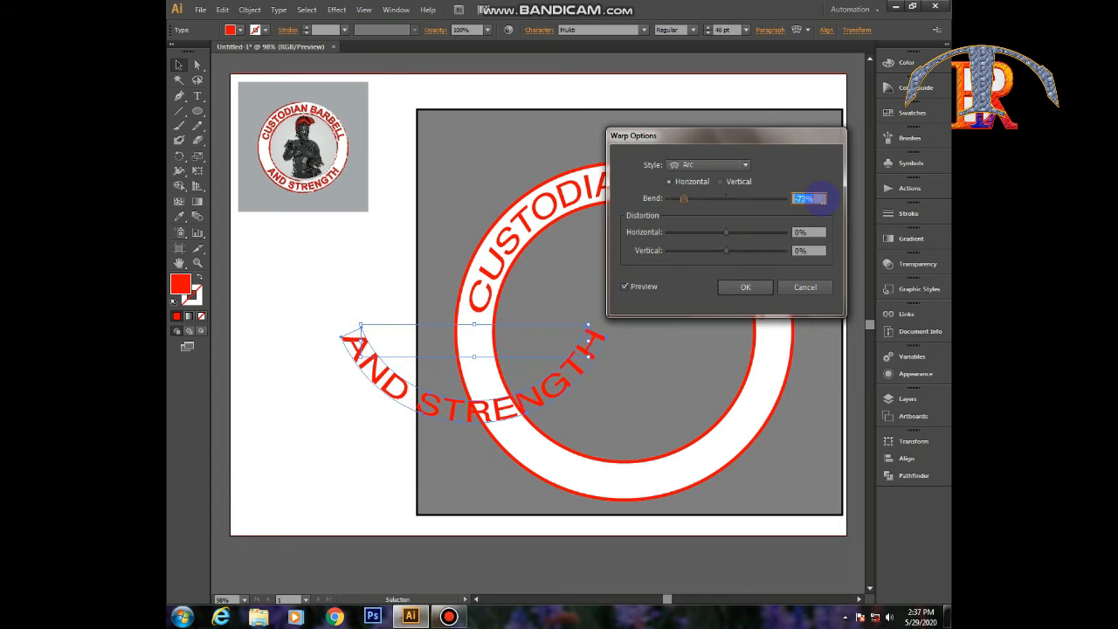
pyautogui.press('Down')
pyautogui.press('Down')
pyautogui.press('Down')
pyautogui.press('Down')
pyautogui.press('Down')
pyautogui.press('Down')
pyautogui.press('Down')
pyautogui.press('Down')
pyautogui.press('Down')
pyautogui.press('Up')
pyautogui.press('Up')
pyautogui.press('Up')
pyautogui.press('Up')
pyautogui.press('Up')
pyautogui.press('Up')
pyautogui.press('Up')
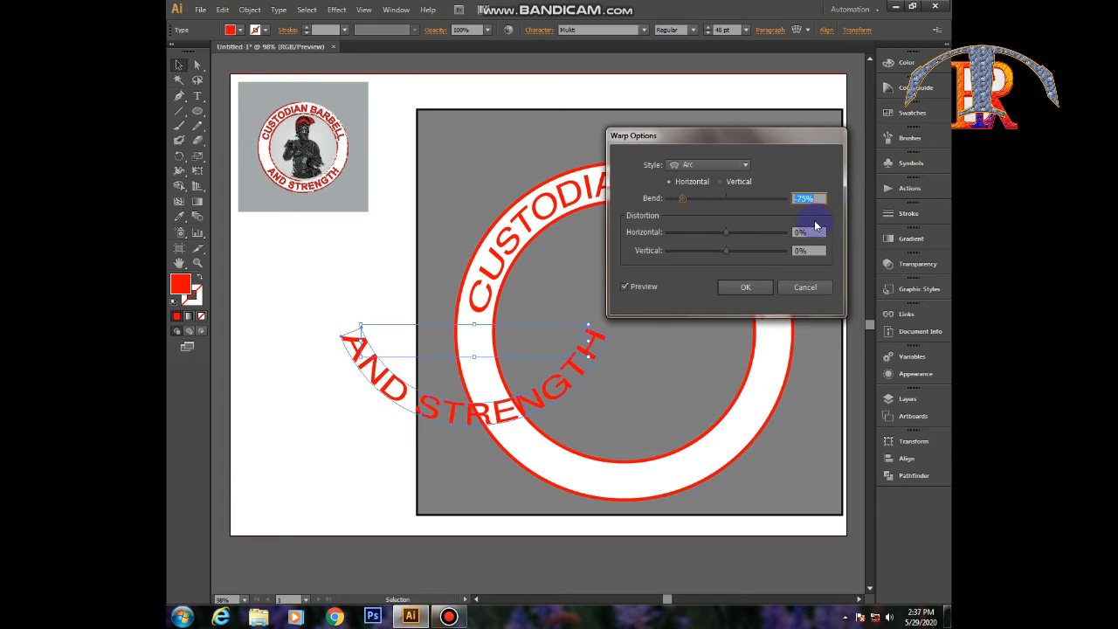
pyautogui.click(747, 287)
# - Move the curved AND STRENGTH text onto the lower half of the ring and fit it within the band
pyautogui.moveTo(362, 380); pyautogui.dragTo(584, 476)
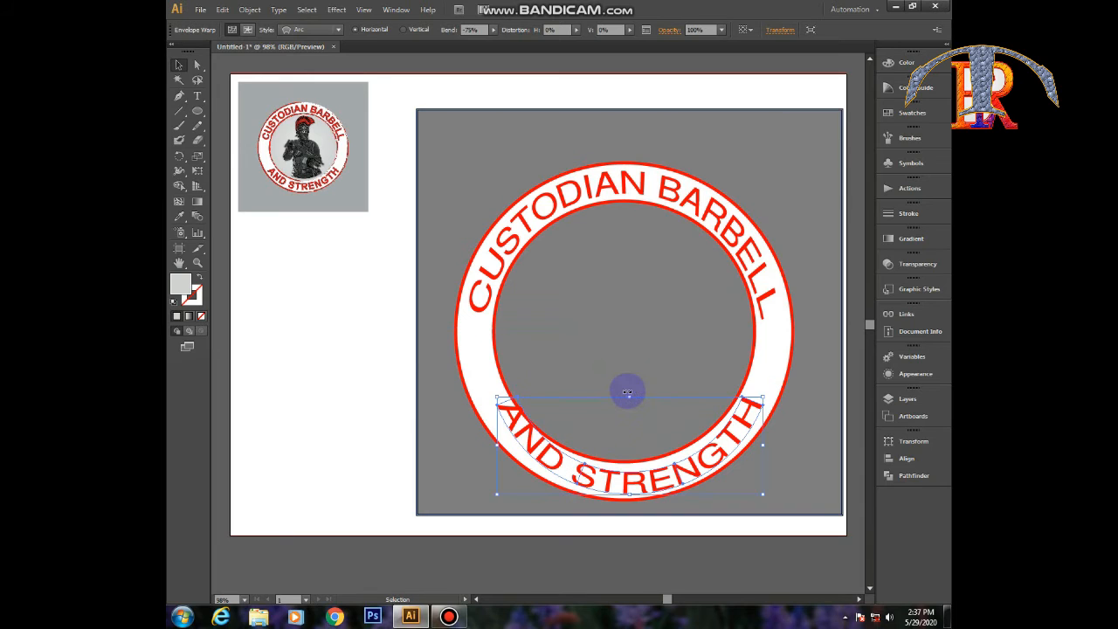
pyautogui.moveTo(628, 391); pyautogui.dragTo(624, 392)
pyautogui.moveTo(625, 479); pyautogui.dragTo(631, 481)
# - Widen the AND STRENGTH mesh to 469 px and shift the text rightward to center it in the ring's lower band
pyautogui.click(198, 64)
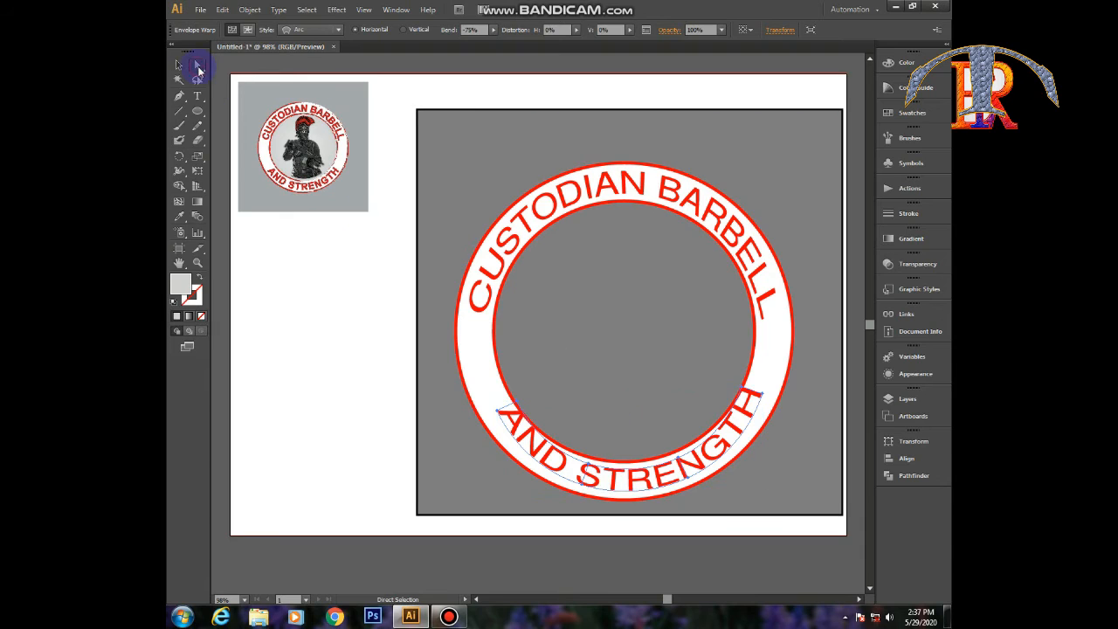
pyautogui.click(351, 395)
pyautogui.click(616, 479)
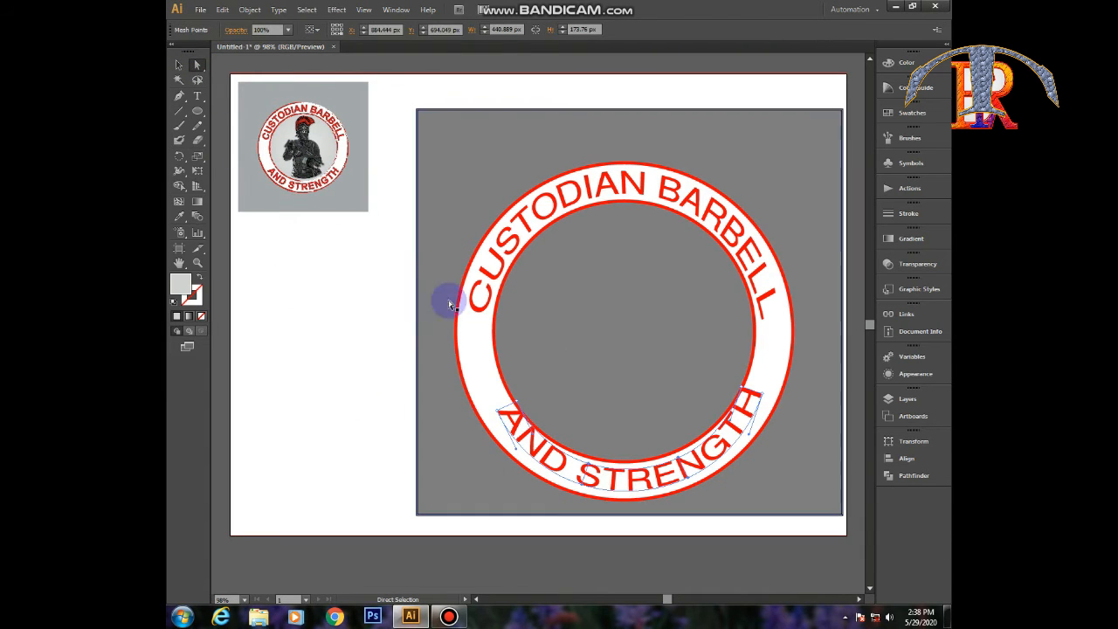
pyautogui.write('454')
pyautogui.press('Return')
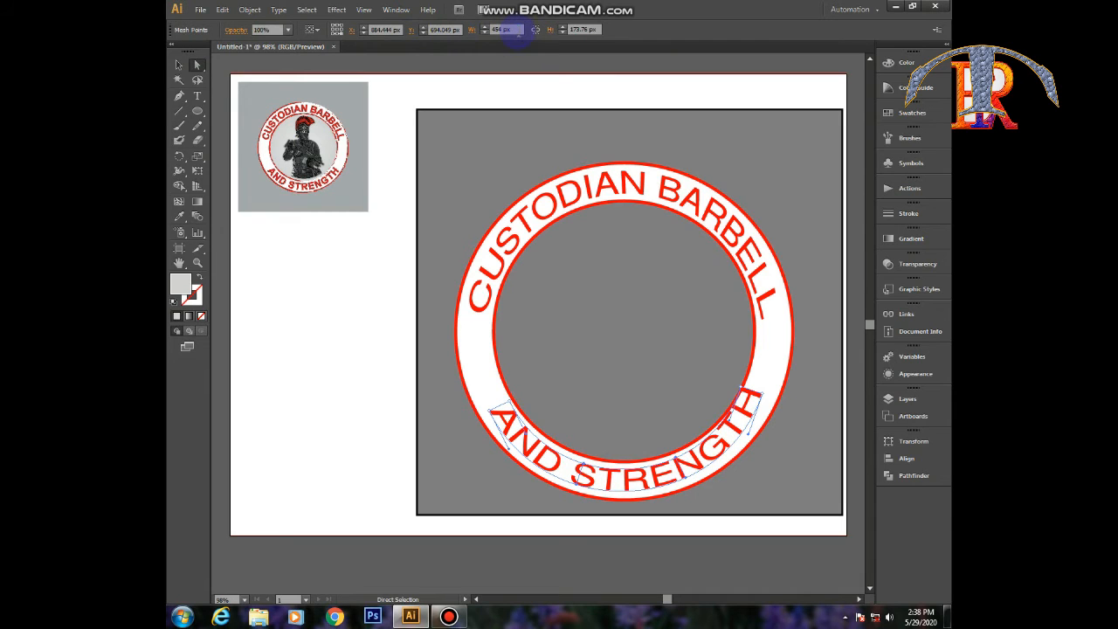
pyautogui.scroll(14, 516, 30)
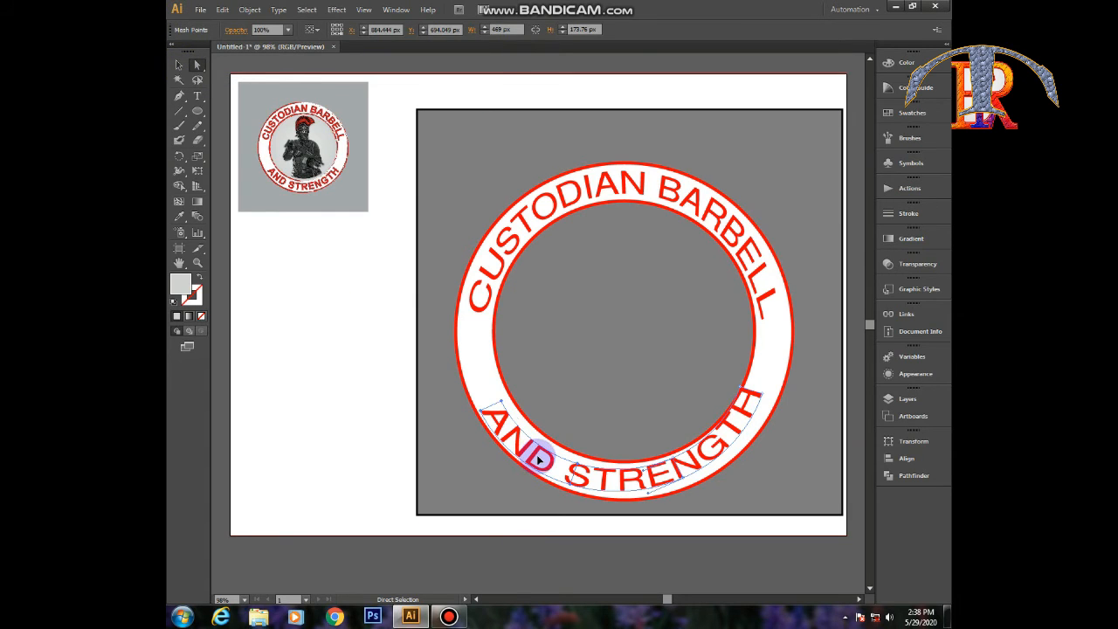
pyautogui.moveTo(539, 460); pyautogui.dragTo(750, 415)
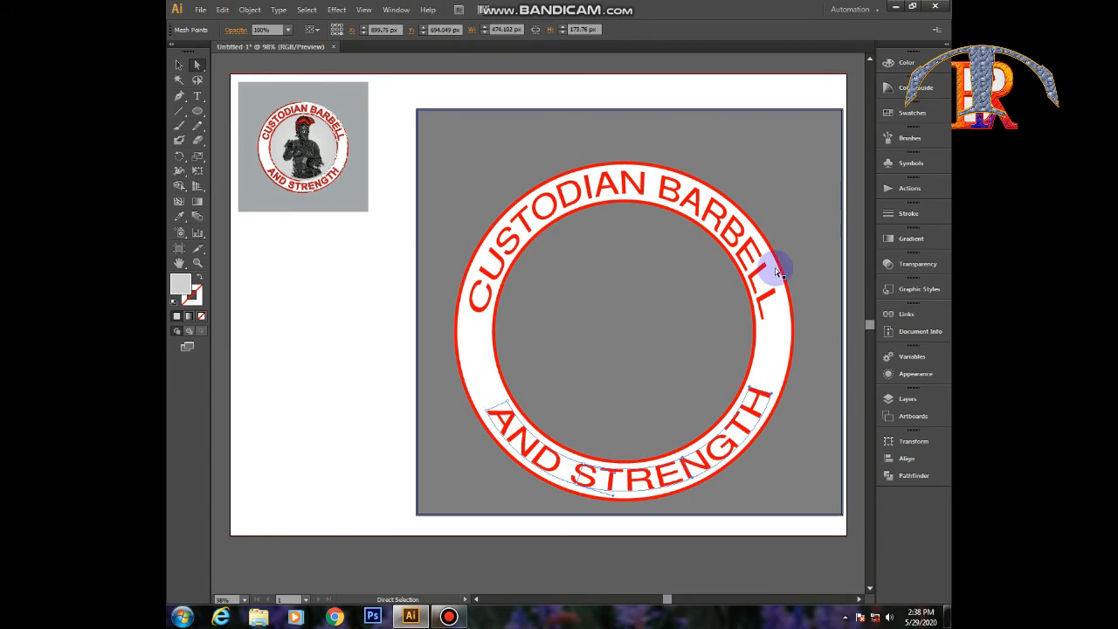
pyautogui.click(299, 367)
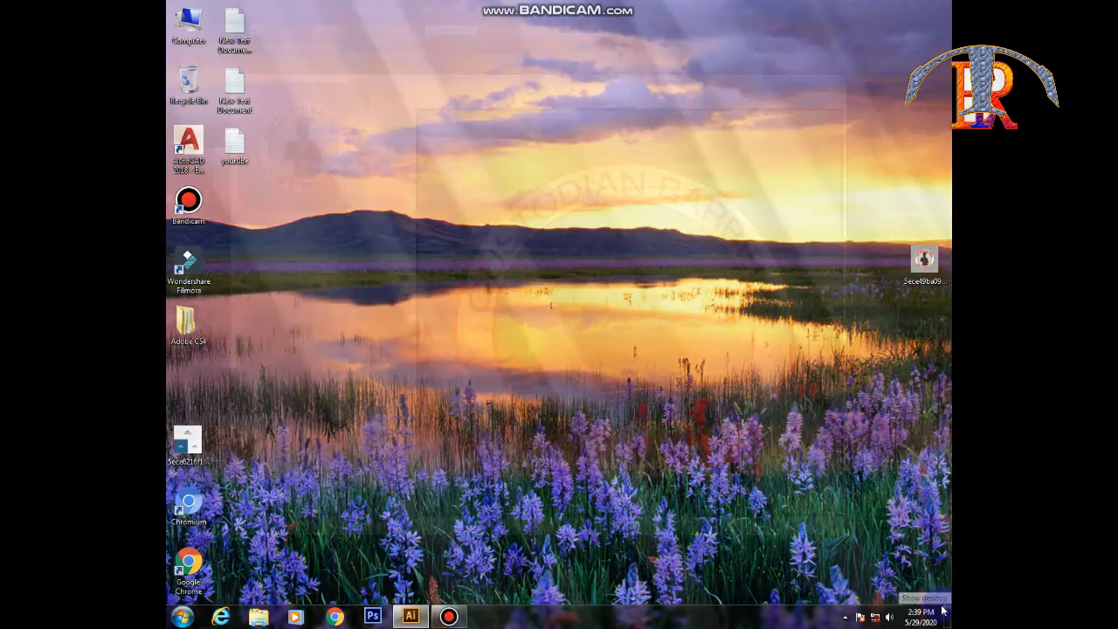
# - Place the Untitled-1 soldier image from Illastrator\New folder on the RTube Asia (R:) drive into the Illustrator document, beside the gray square
pyautogui.click(288, 498)
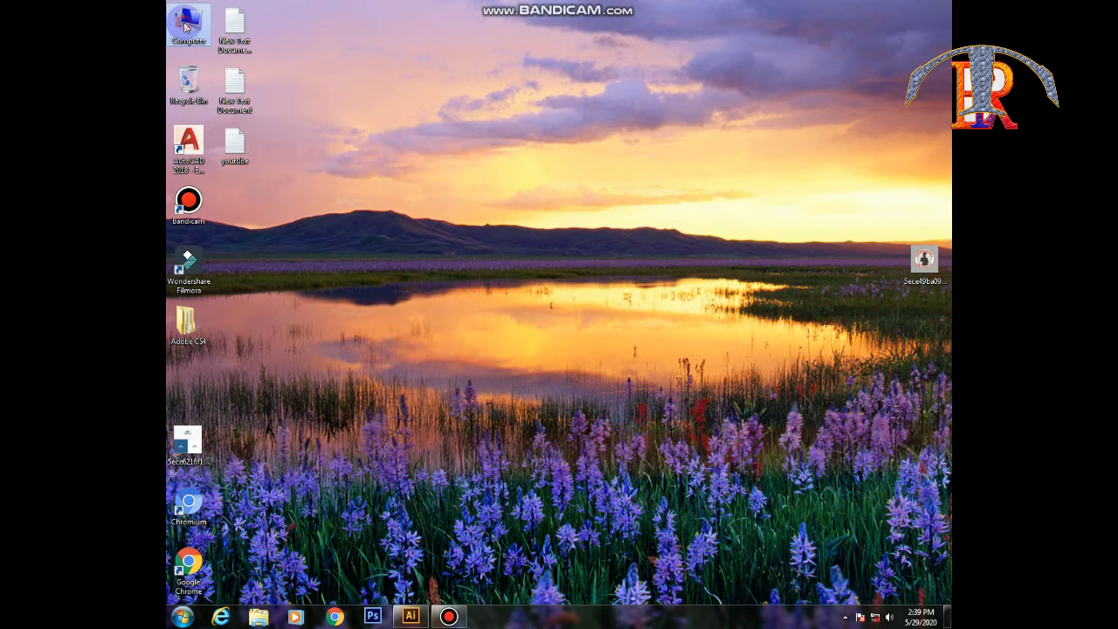
pyautogui.doubleClick(196, 16)
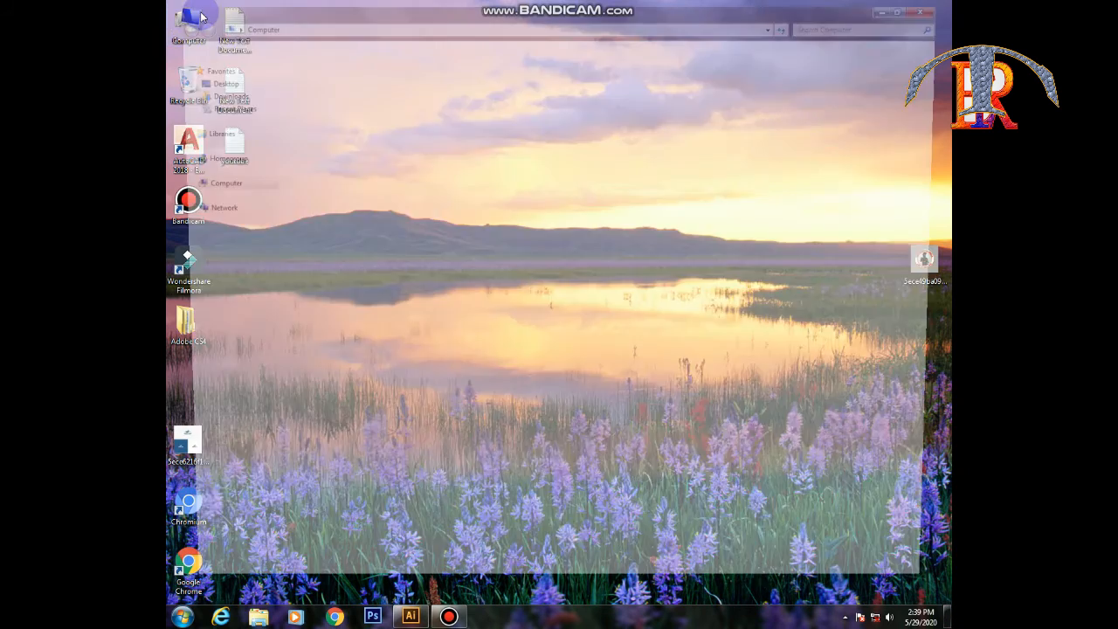
pyautogui.doubleClick(344, 122)
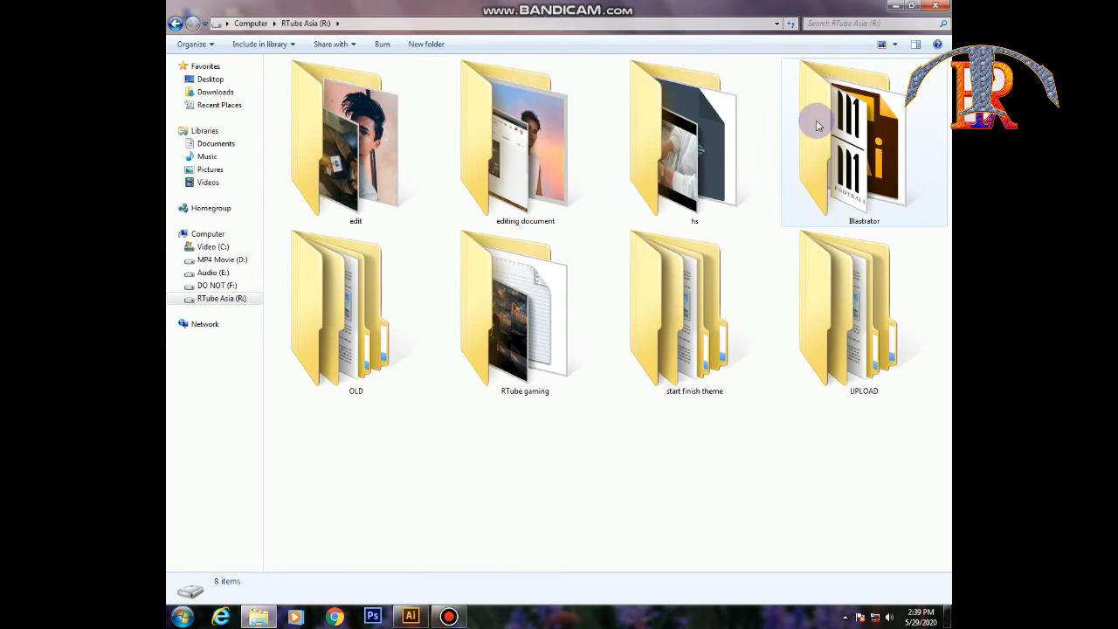
pyautogui.doubleClick(861, 214)
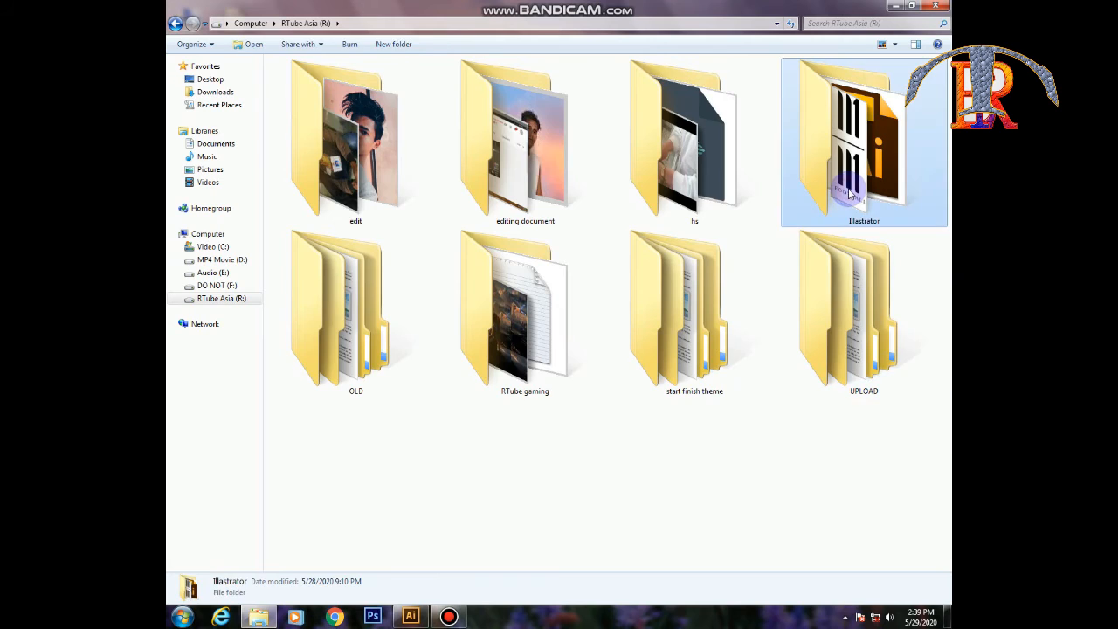
pyautogui.doubleClick(436, 105)
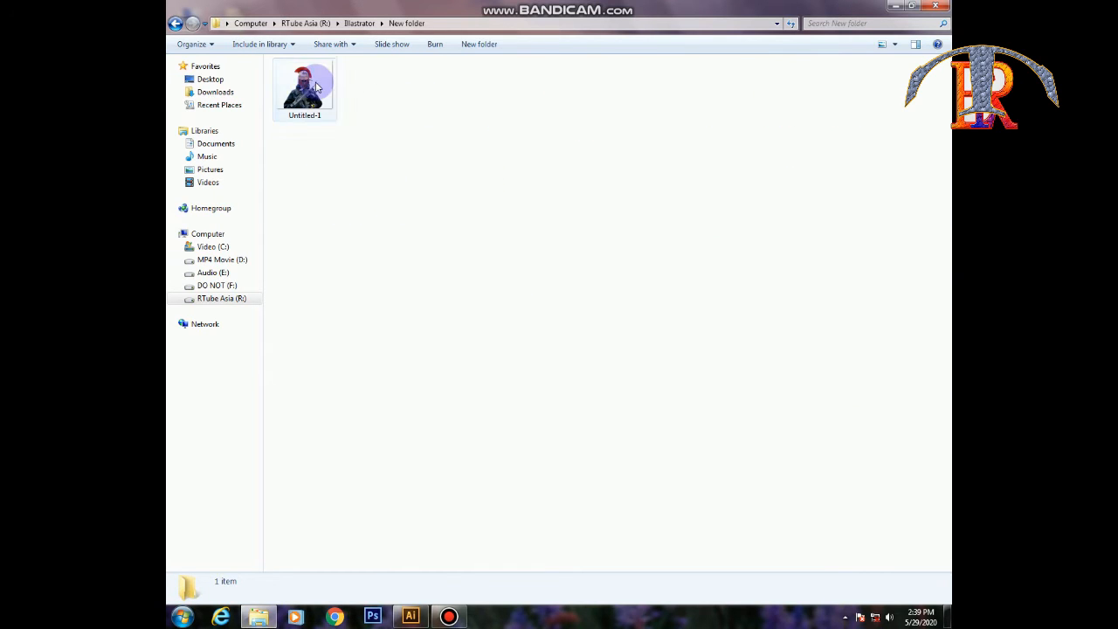
pyautogui.click(299, 83)
pyautogui.moveTo(298, 83); pyautogui.dragTo(335, 345)
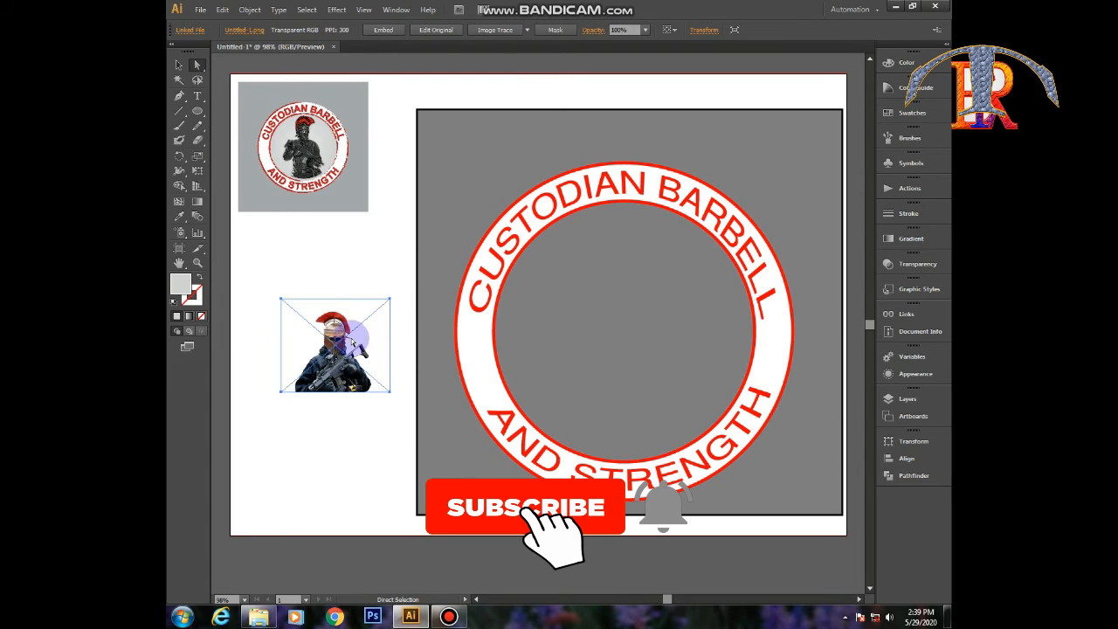
# - Enlarge the soldier image proportionally to about double its size and move it into the center of the ring
pyautogui.click(179, 67)
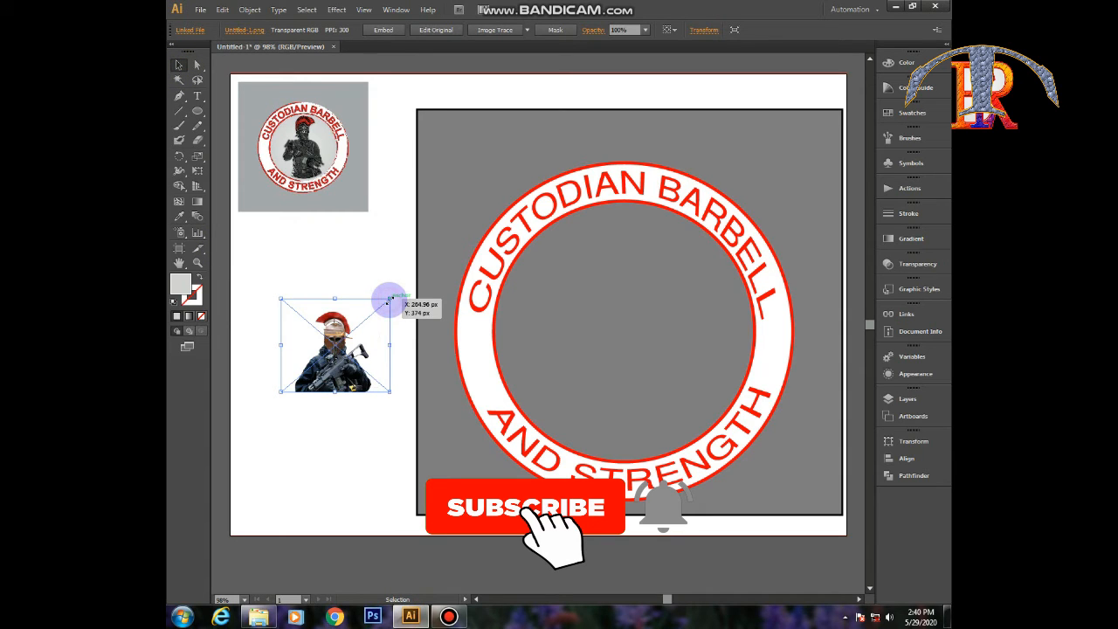
pyautogui.moveTo(389, 299); pyautogui.dragTo(654, 218)
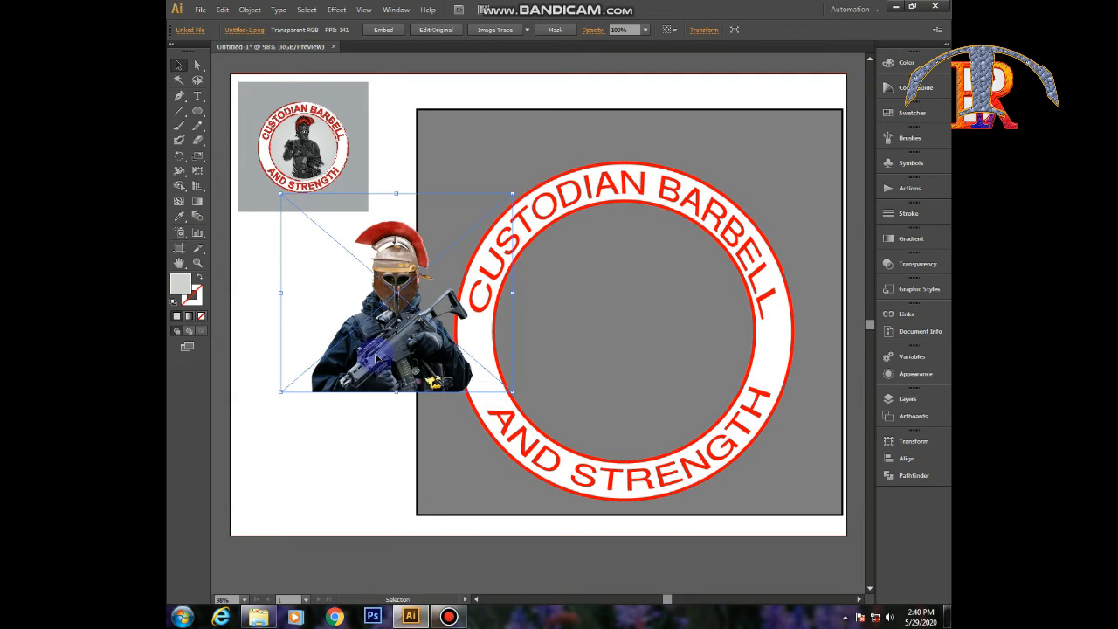
pyautogui.moveTo(431, 351); pyautogui.dragTo(626, 401)
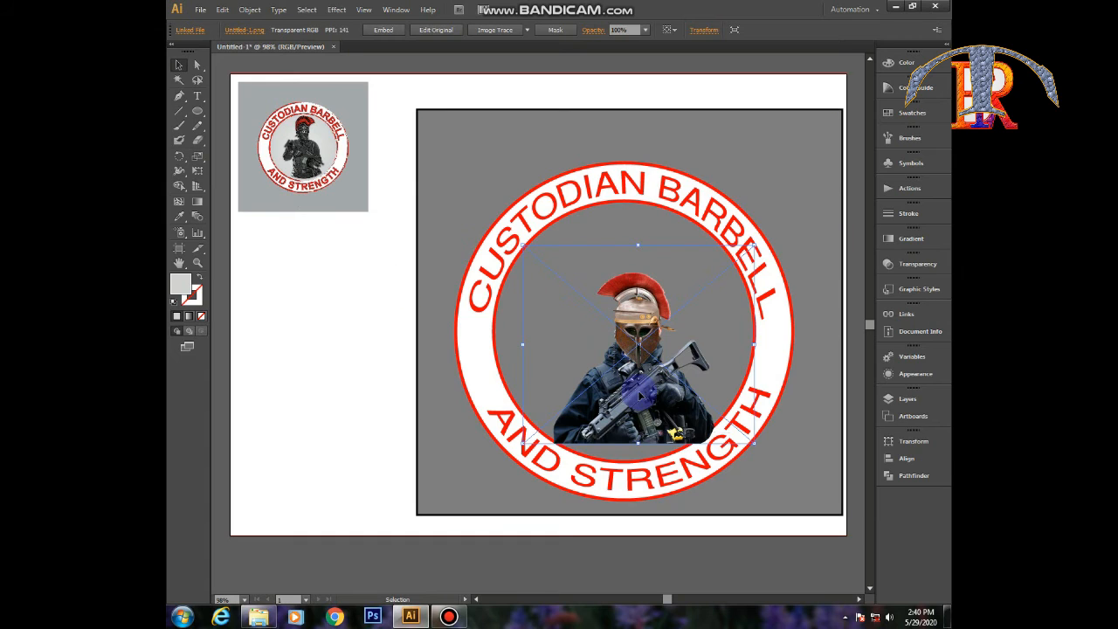
pyautogui.moveTo(641, 389)
pyautogui.mouseDown()
pyautogui.moveTo(634, 375)
pyautogui.moveTo(628, 387)
pyautogui.mouseUp()
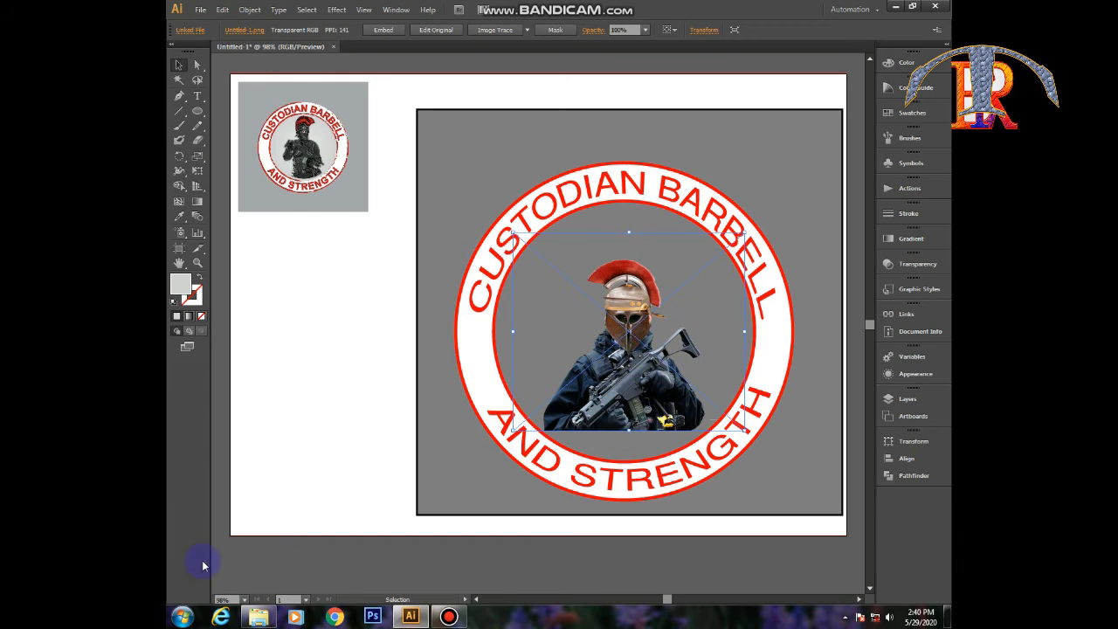
# - Stretch the soldier image upward to the ring's inner top edge and move it down so its base meets the lower band
pyautogui.click(291, 346)
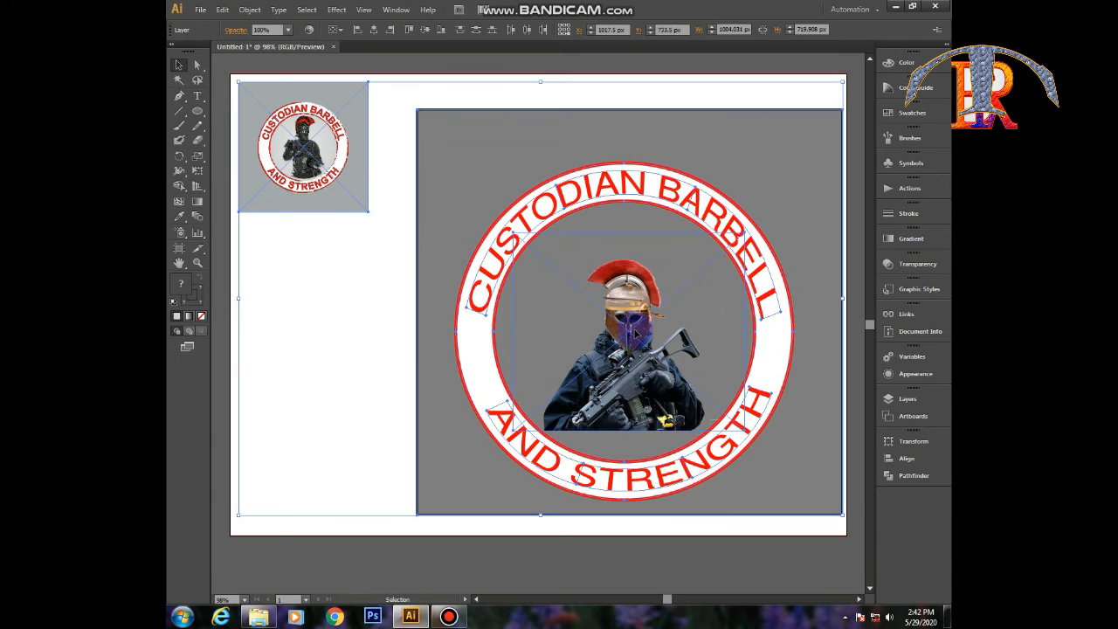
pyautogui.click(355, 361)
pyautogui.click(609, 355)
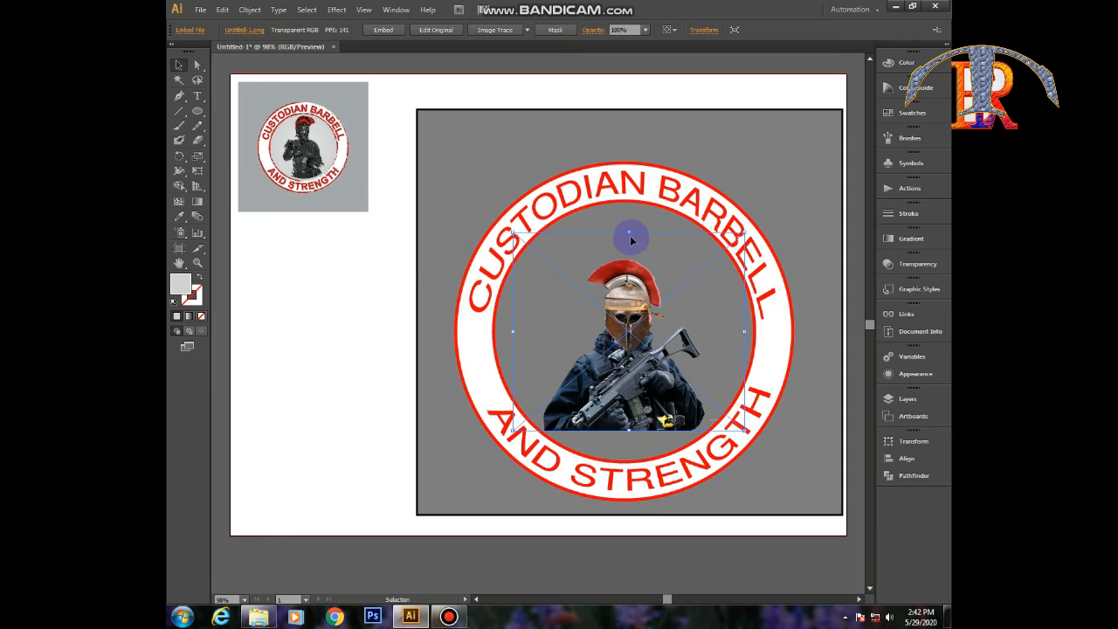
pyautogui.moveTo(628, 231); pyautogui.dragTo(621, 203)
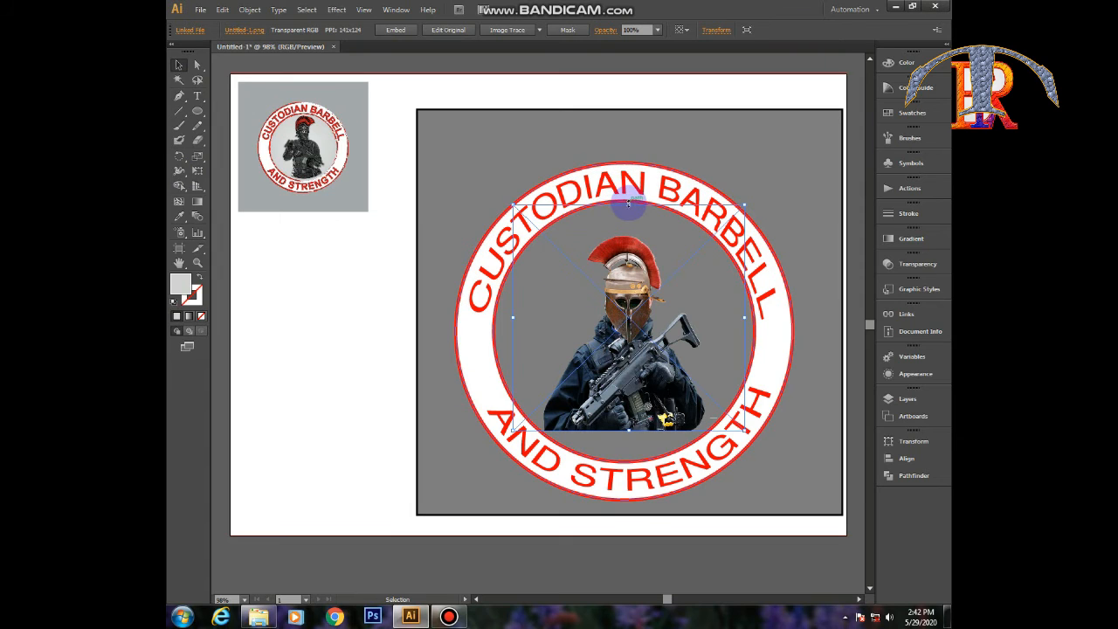
pyautogui.moveTo(628, 206)
pyautogui.mouseDown()
pyautogui.moveTo(632, 187)
pyautogui.moveTo(624, 201)
pyautogui.mouseUp()
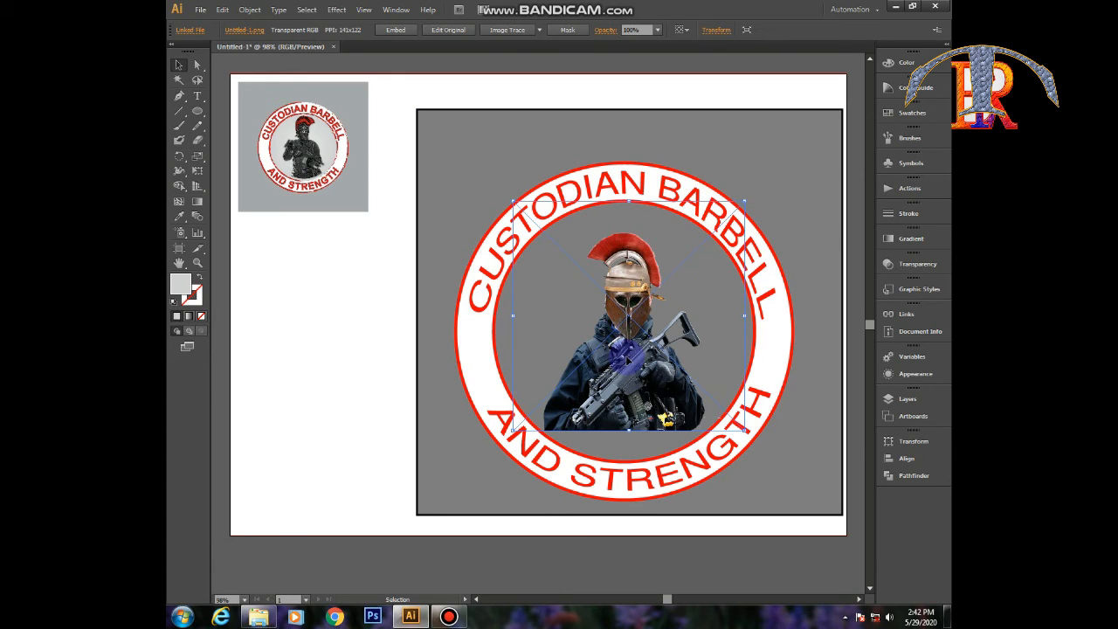
pyautogui.moveTo(619, 340); pyautogui.dragTo(637, 384)
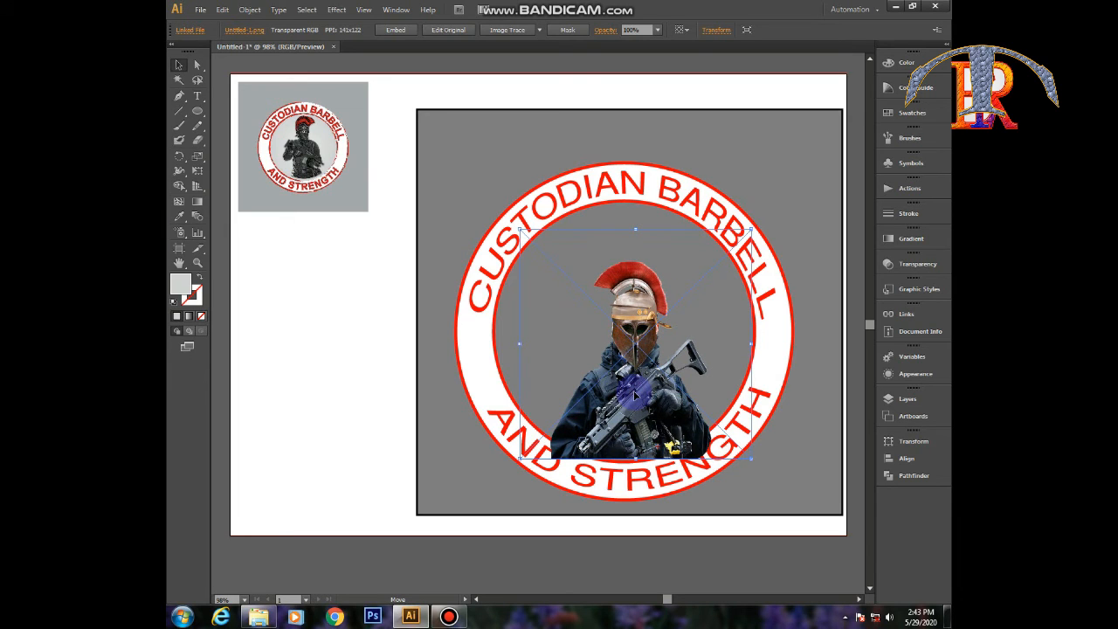
pyautogui.moveTo(635, 395); pyautogui.dragTo(641, 393)
# - Send the soldier image backward and then all the way to the back of the stacking order
pyautogui.rightClick(641, 394)
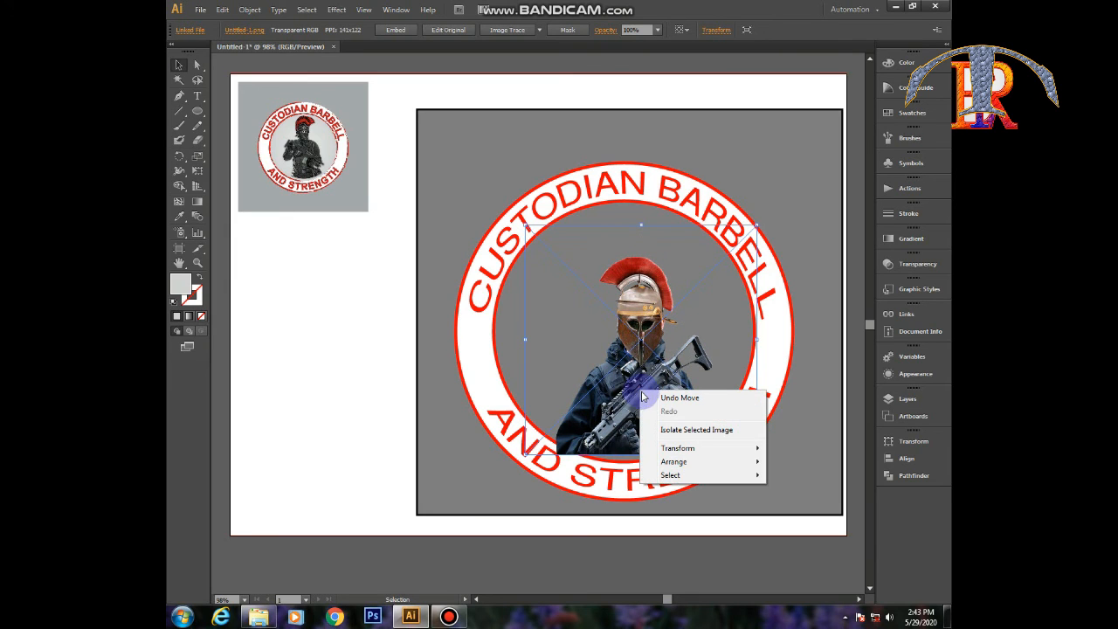
pyautogui.moveTo(758, 469)
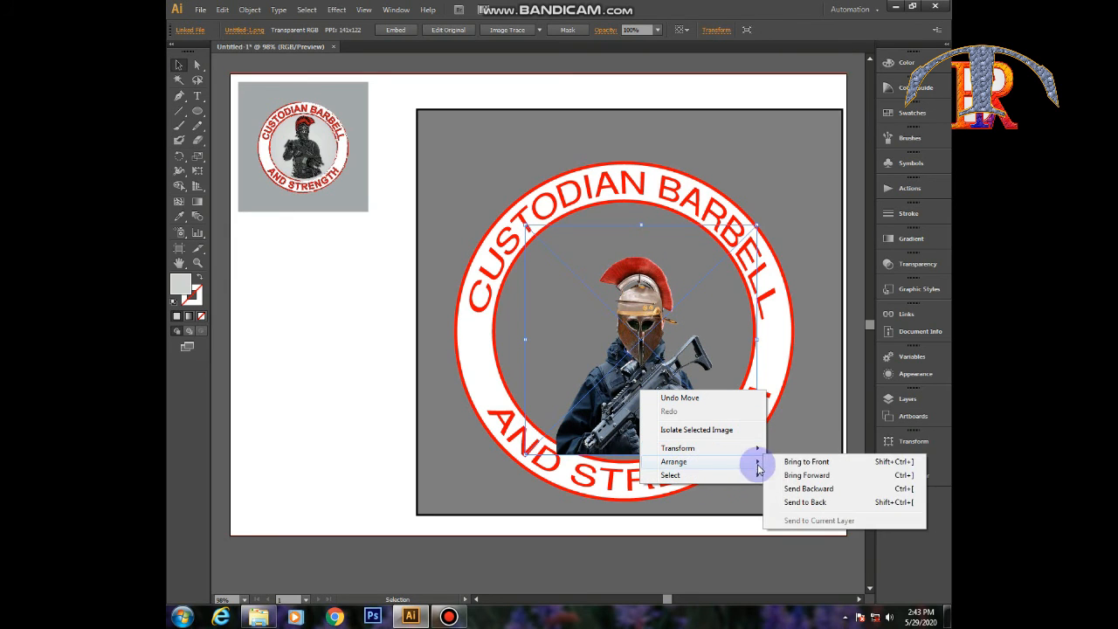
pyautogui.click(820, 491)
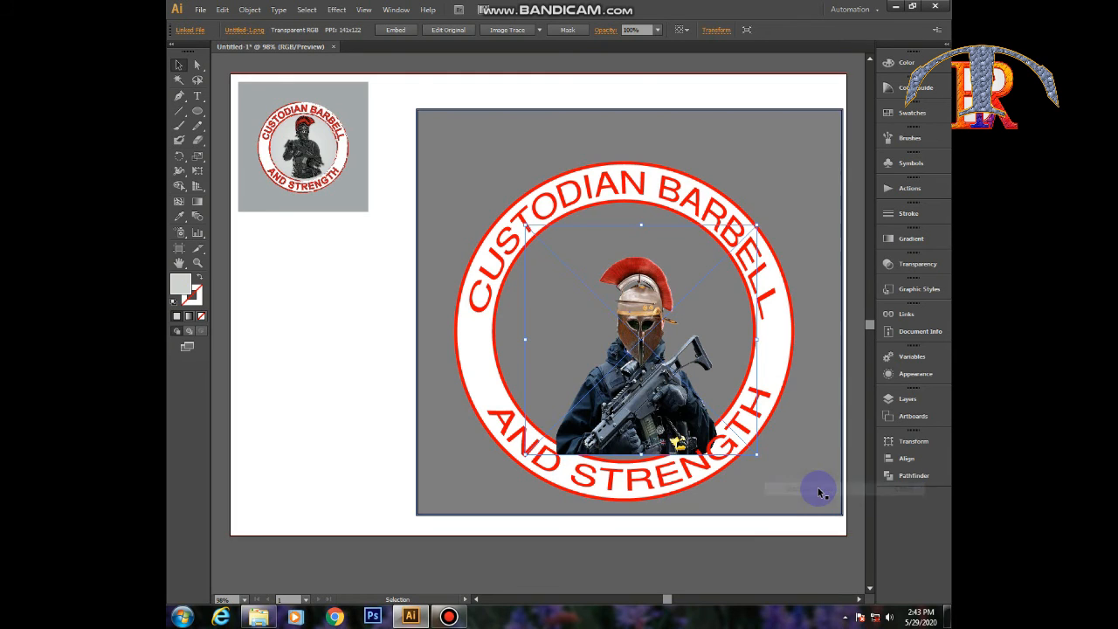
pyautogui.rightClick(635, 402)
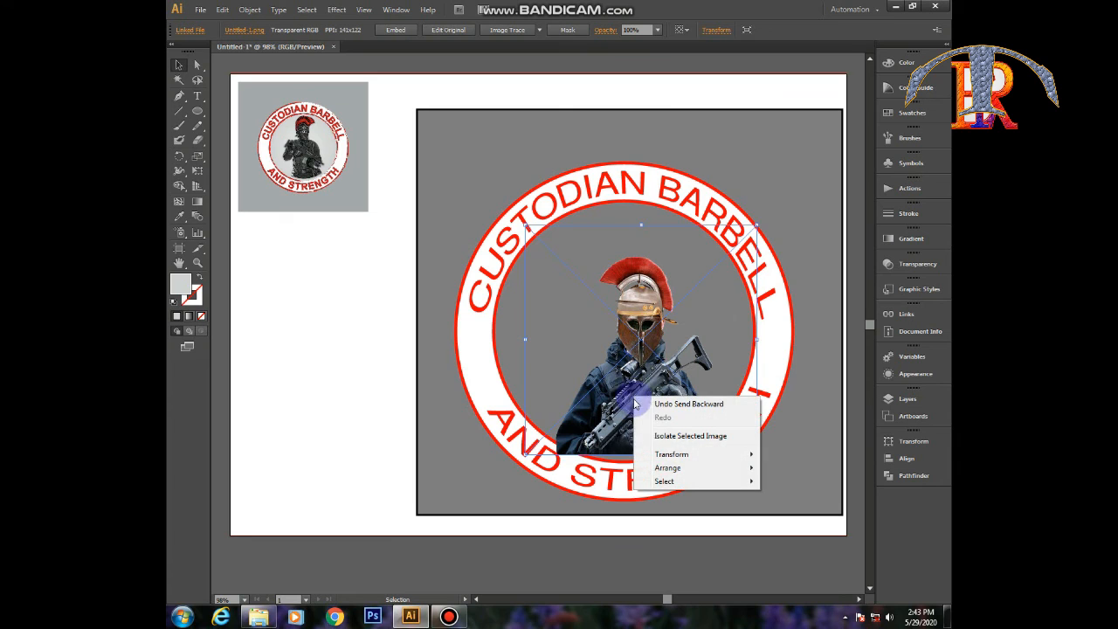
pyautogui.moveTo(698, 465)
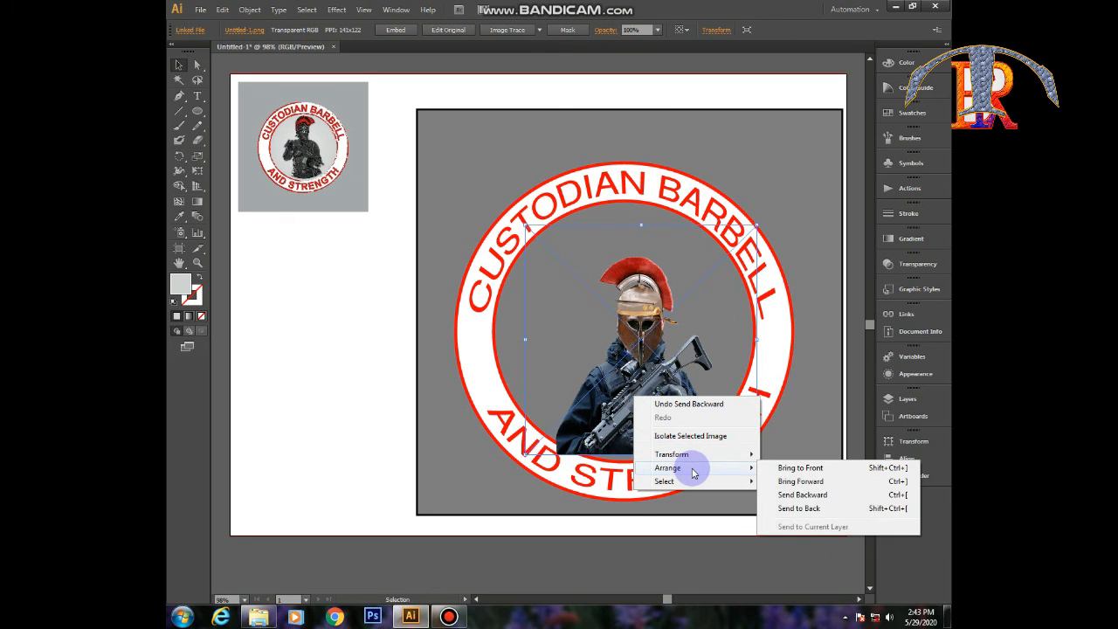
pyautogui.click(821, 511)
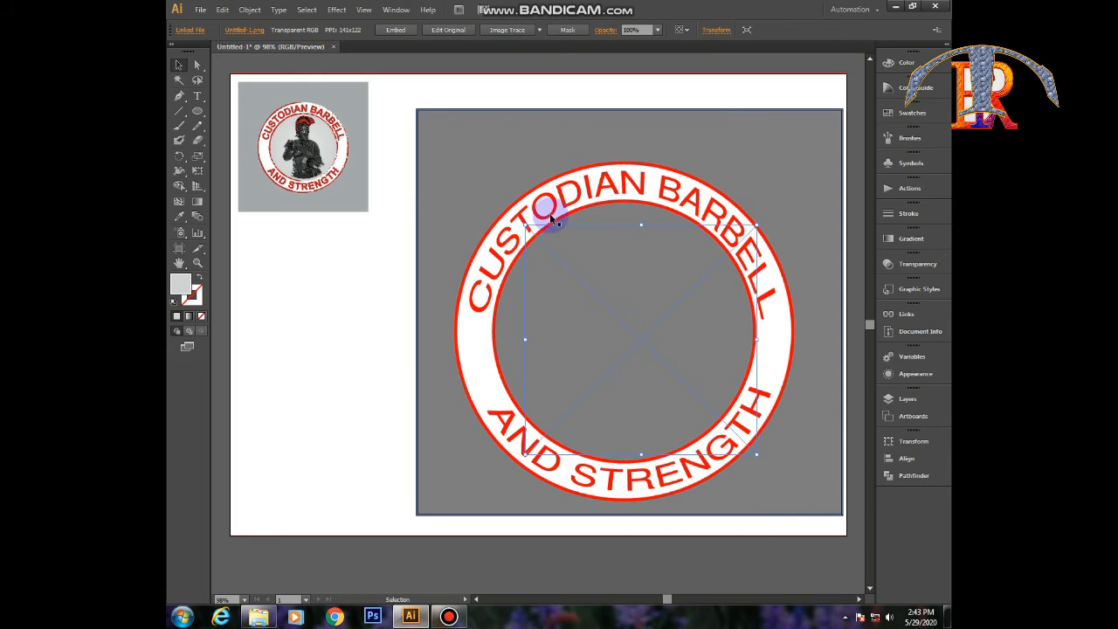
# - Separate the ring's gray inner circle from the selected square, ring and texts with Shape Builder, and delete that gray disc
pyautogui.click(319, 289)
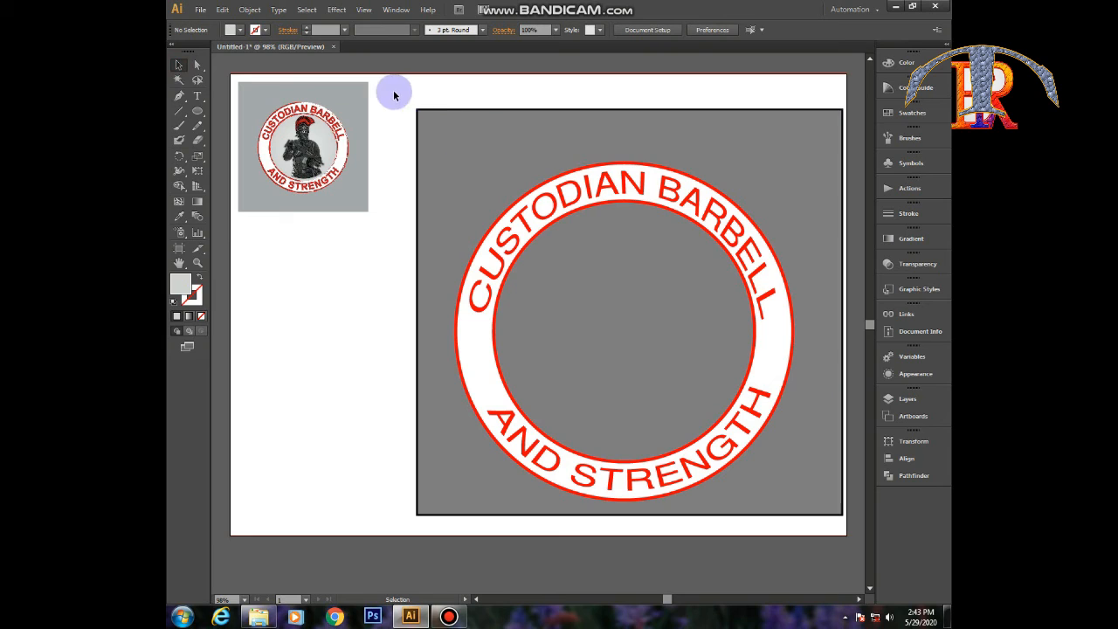
pyautogui.click(459, 176)
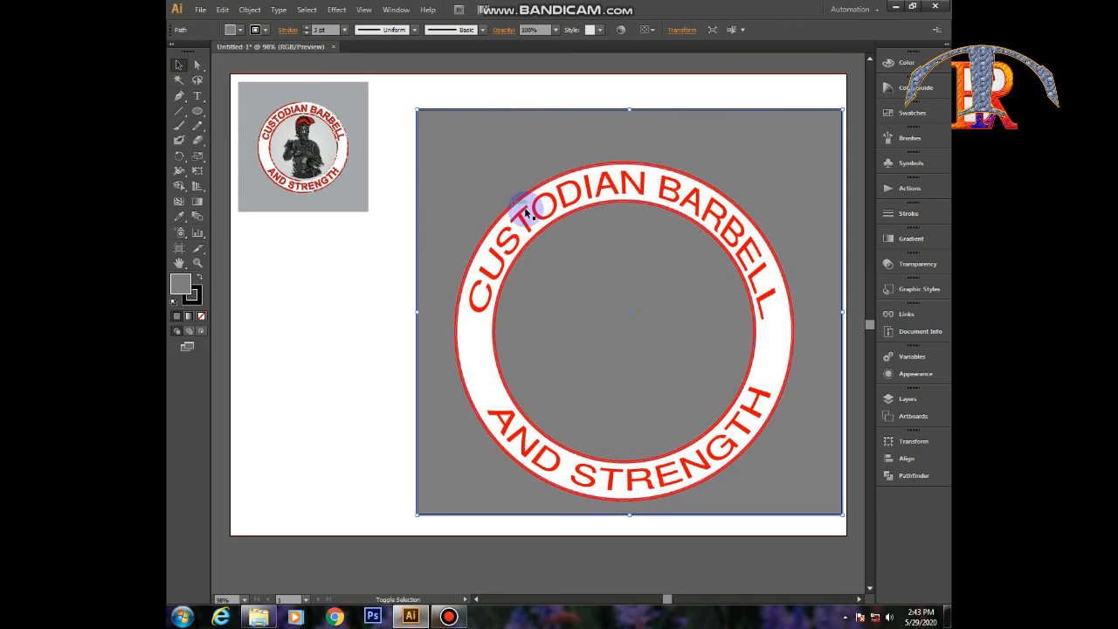
pyautogui.keyDown('shift'); pyautogui.click(502, 271); pyautogui.keyUp('shift')
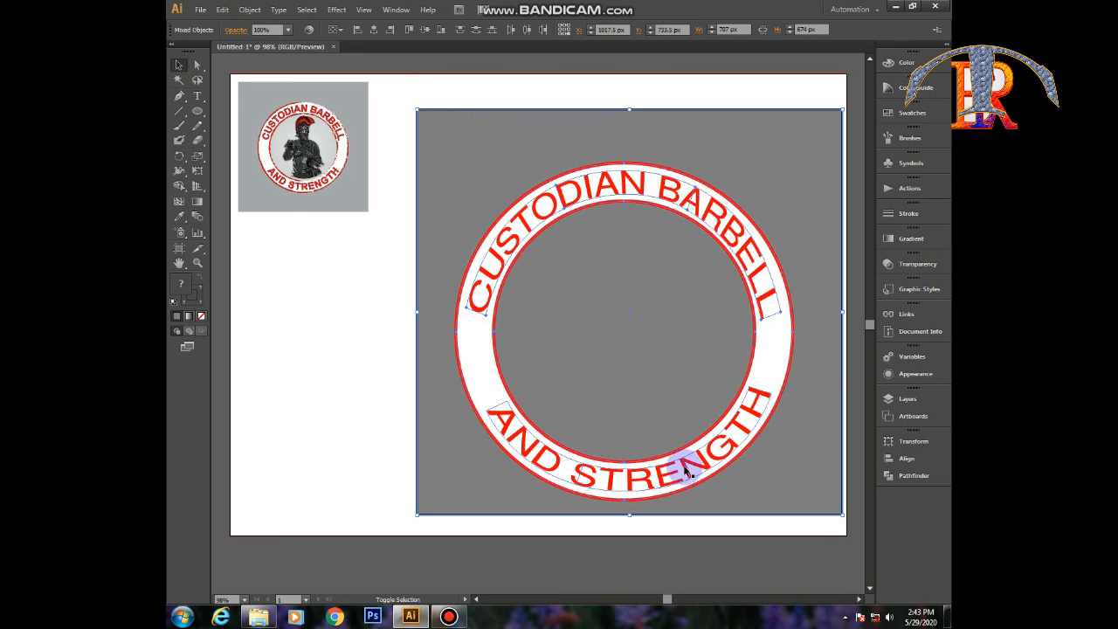
pyautogui.keyDown('shift'); pyautogui.click(705, 445); pyautogui.keyUp('shift')
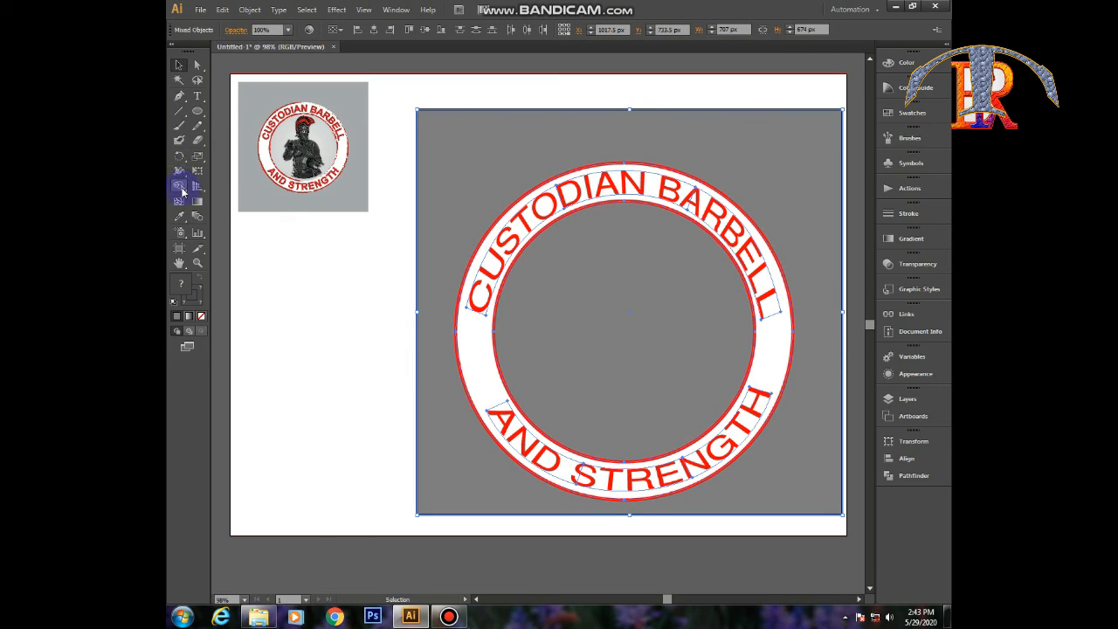
pyautogui.click(179, 186)
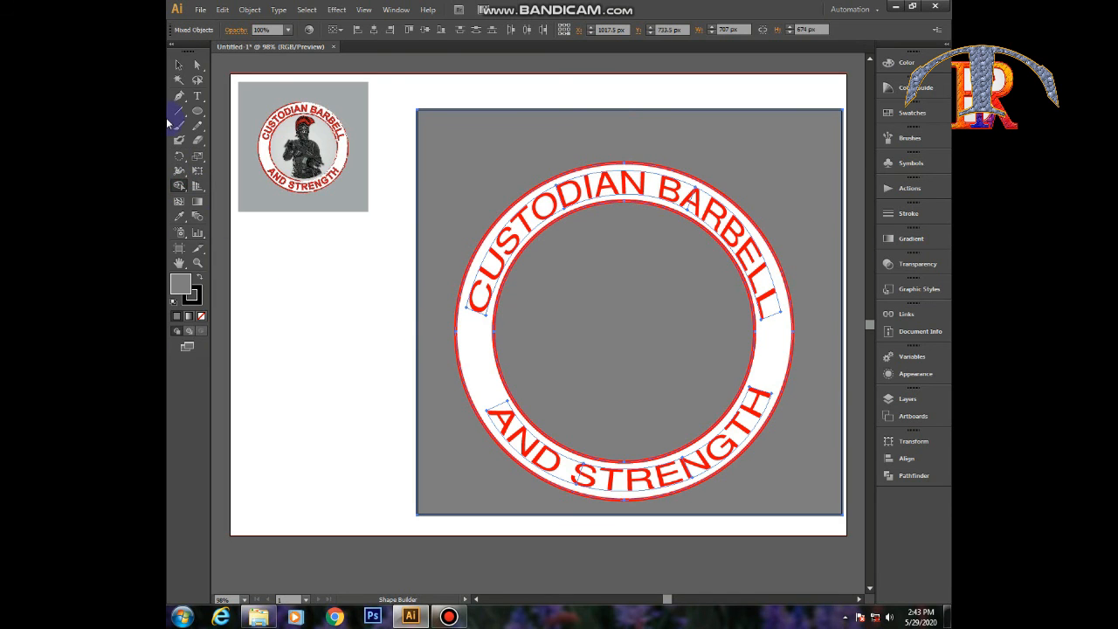
pyautogui.click(185, 69)
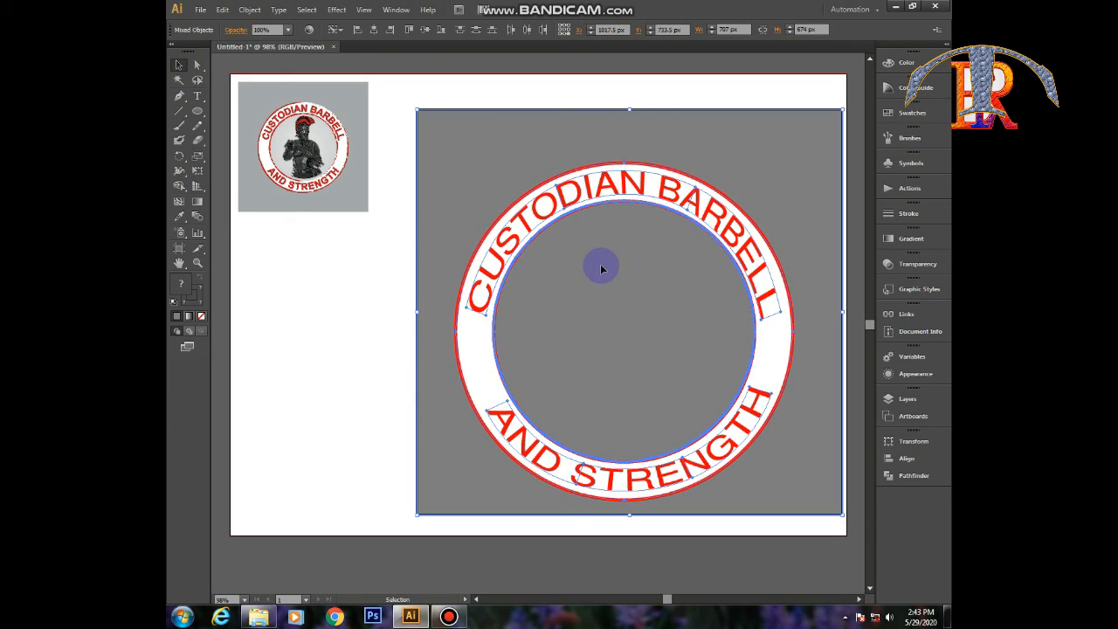
pyautogui.click(293, 390)
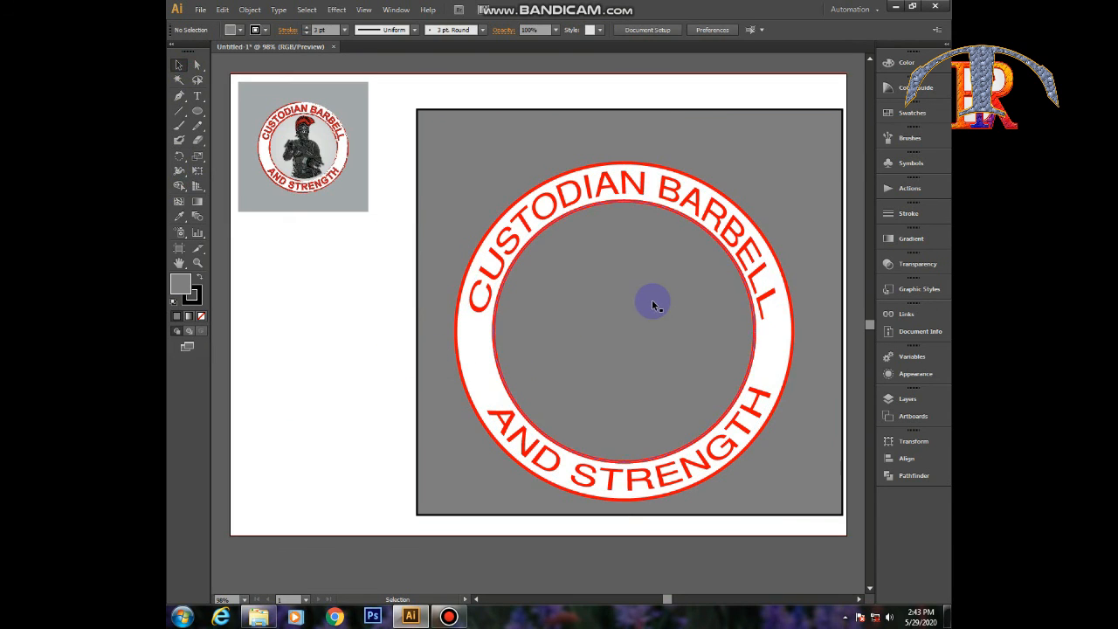
pyautogui.click(638, 310)
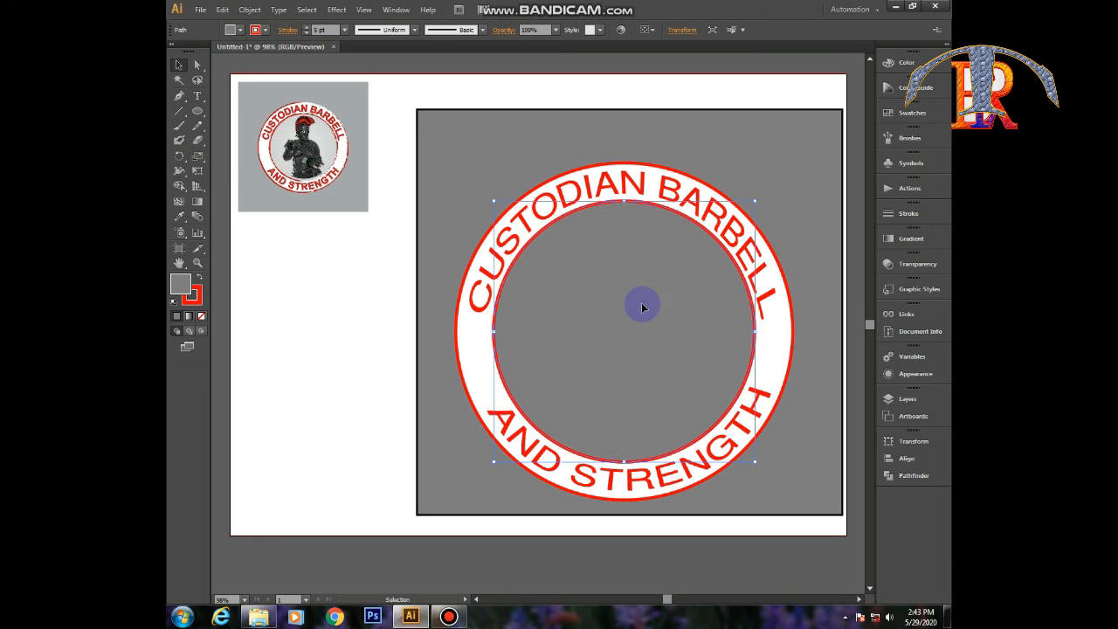
pyautogui.press('Delete')
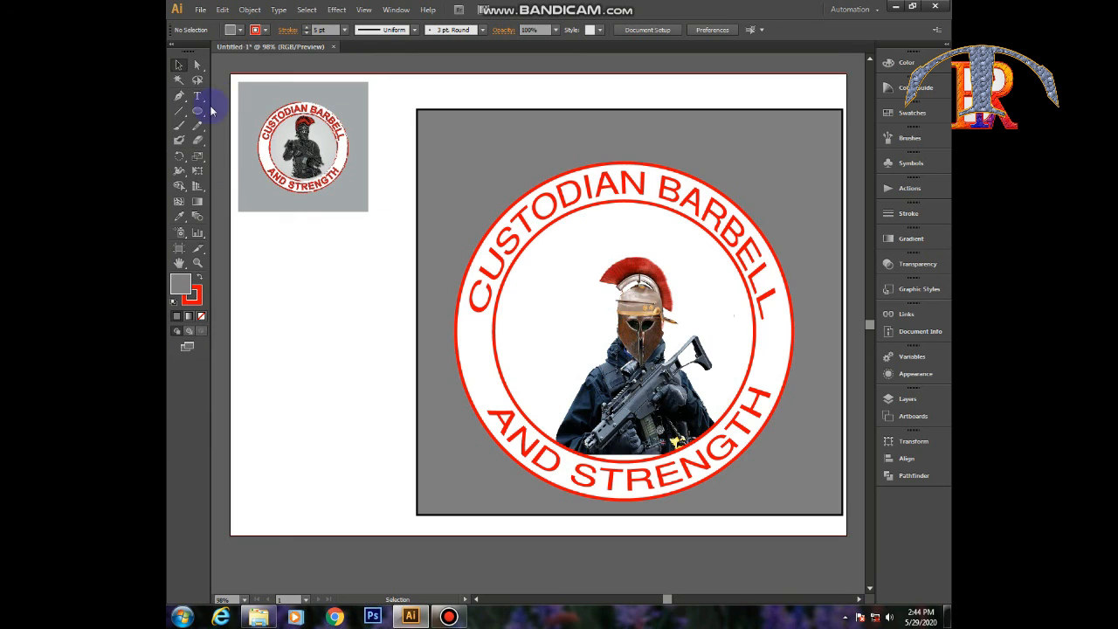
# - Draw a light gray rectangle with a 5 pt red stroke over the whole ring, inside the dark gray square
pyautogui.moveTo(198, 111); pyautogui.dragTo(266, 113)
pyautogui.click(239, 29)
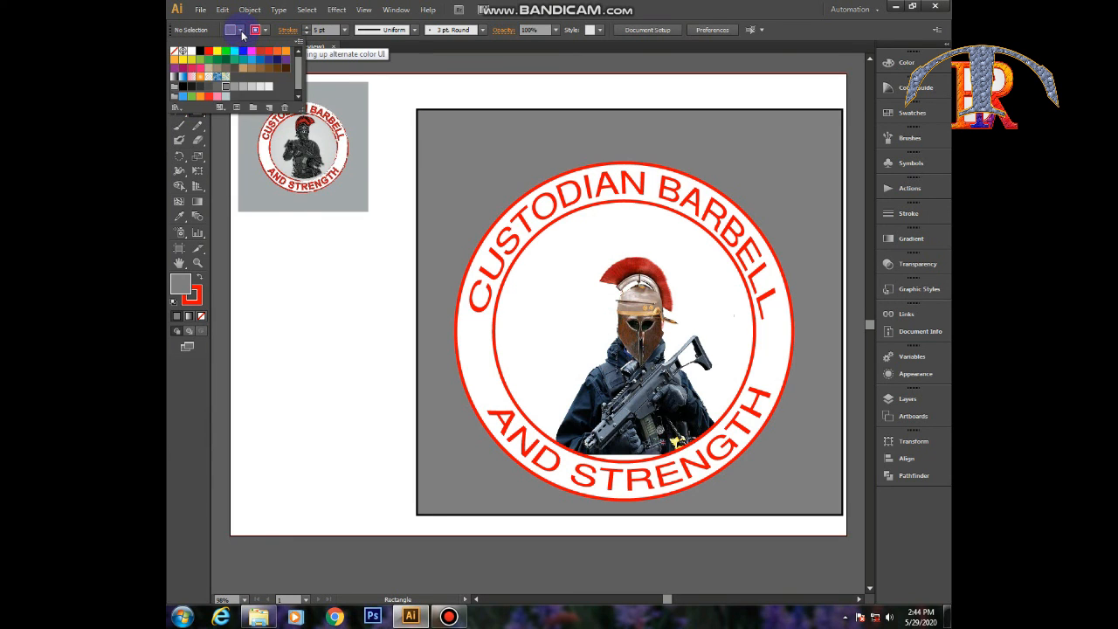
pyautogui.click(252, 88)
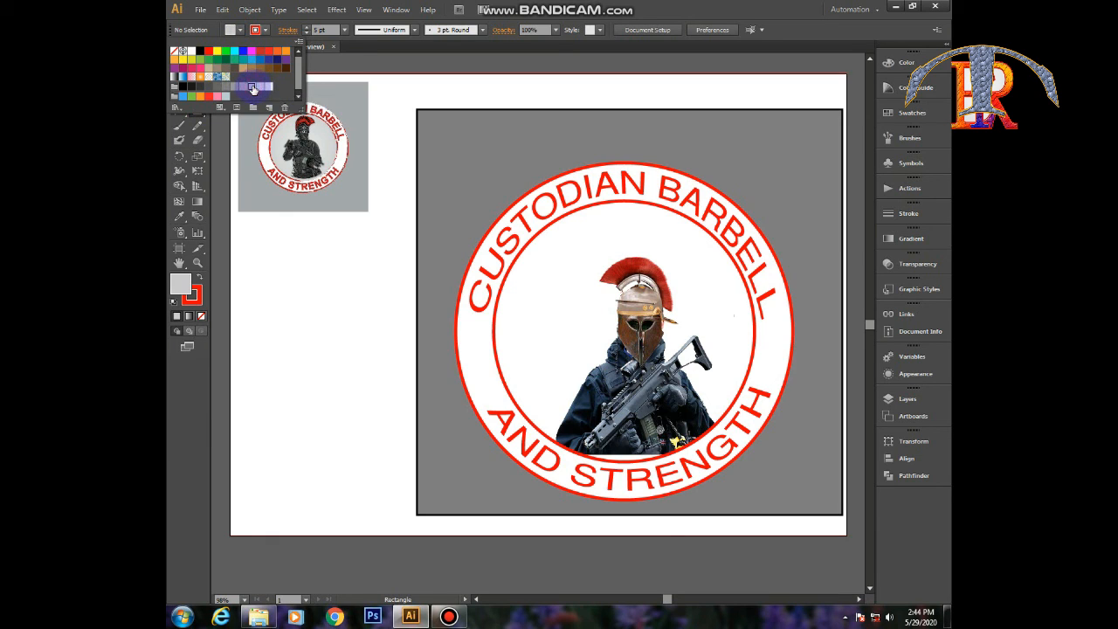
pyautogui.click(241, 31)
pyautogui.moveTo(440, 133); pyautogui.dragTo(808, 499)
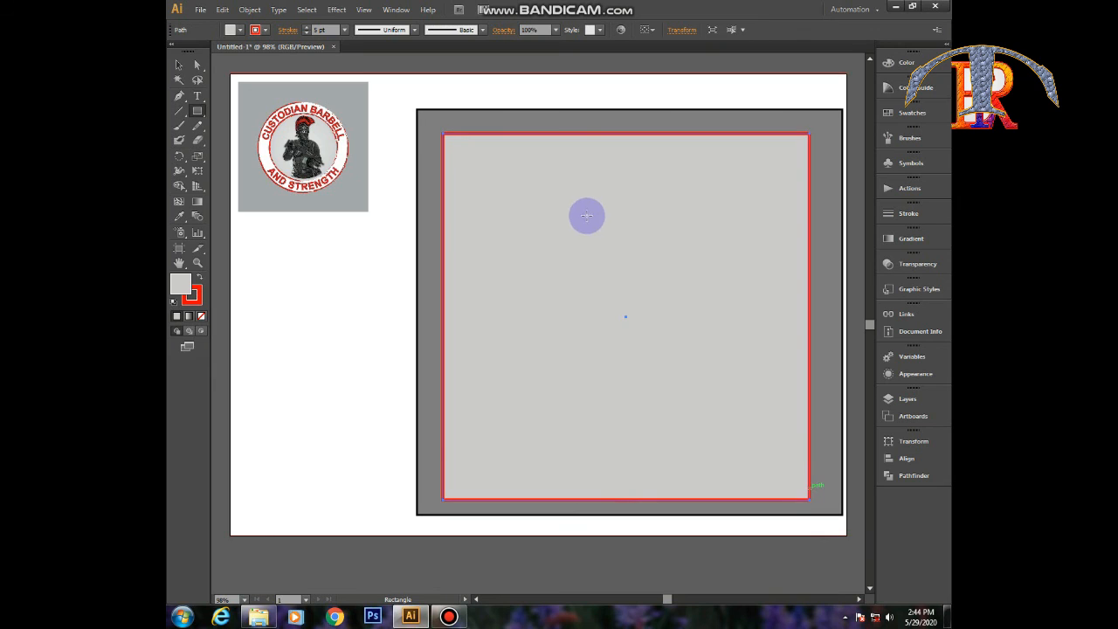